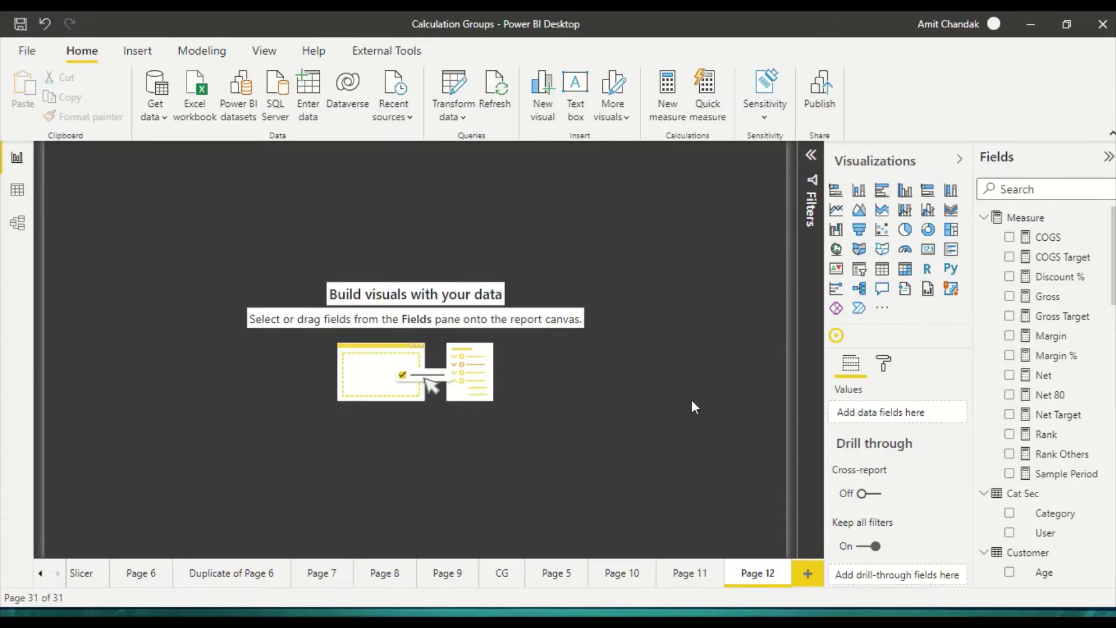
click(380, 52)
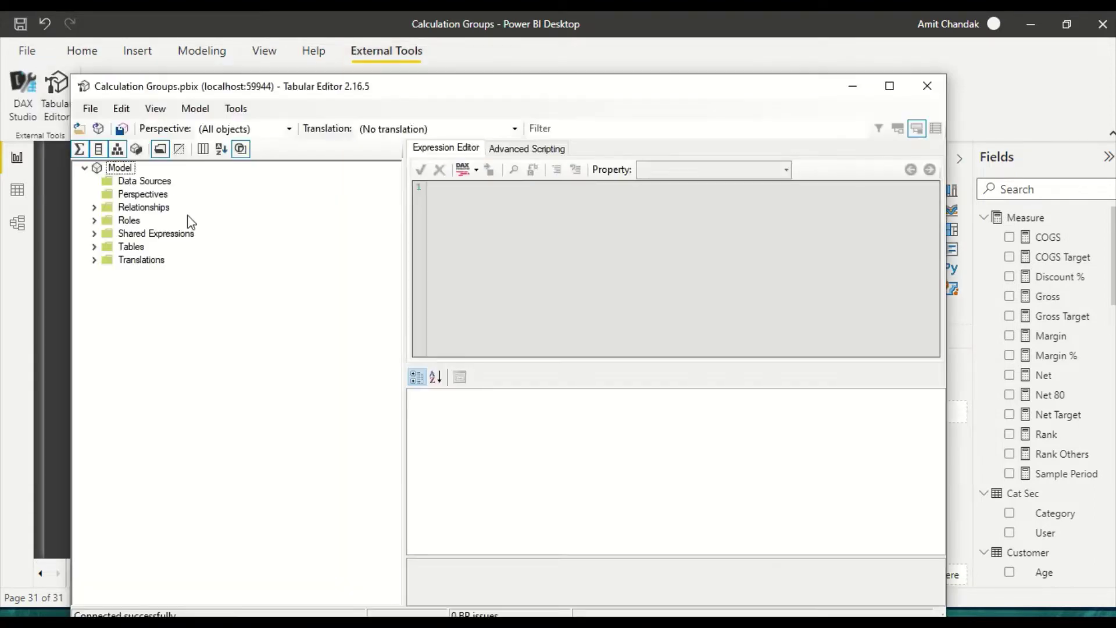
click(94, 246)
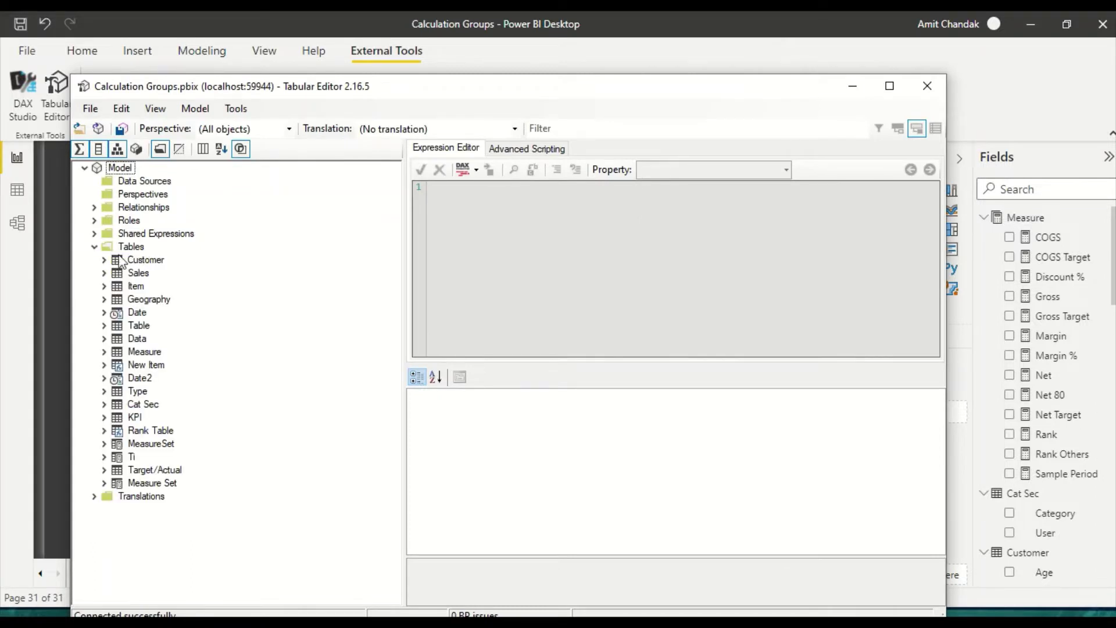
click(131, 246)
right_click(134, 249)
mouse_move(194, 268)
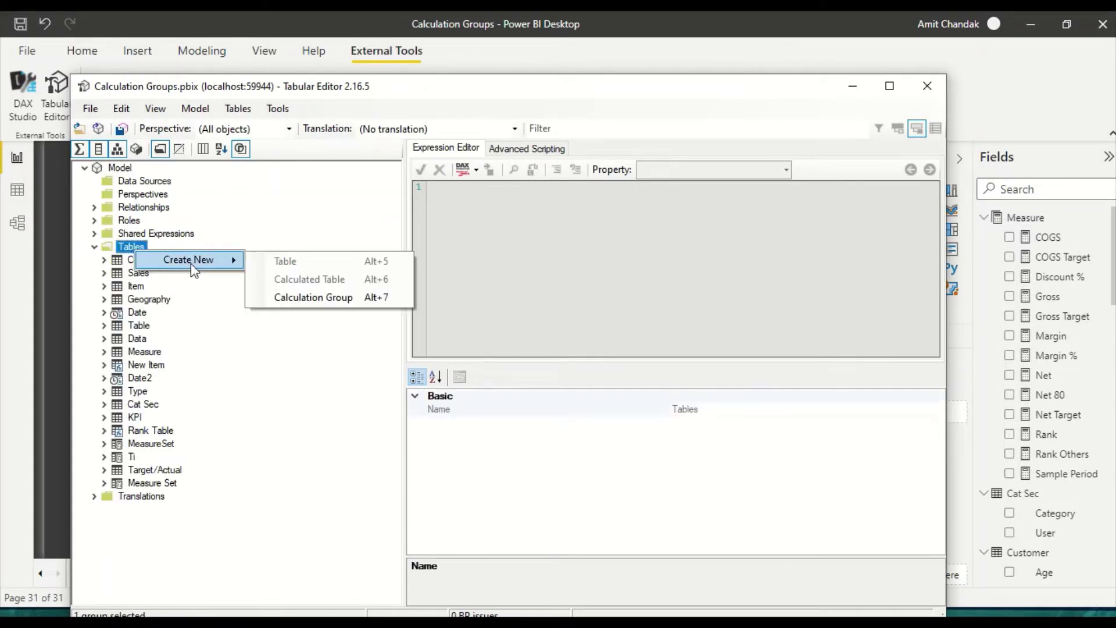
click(103, 486)
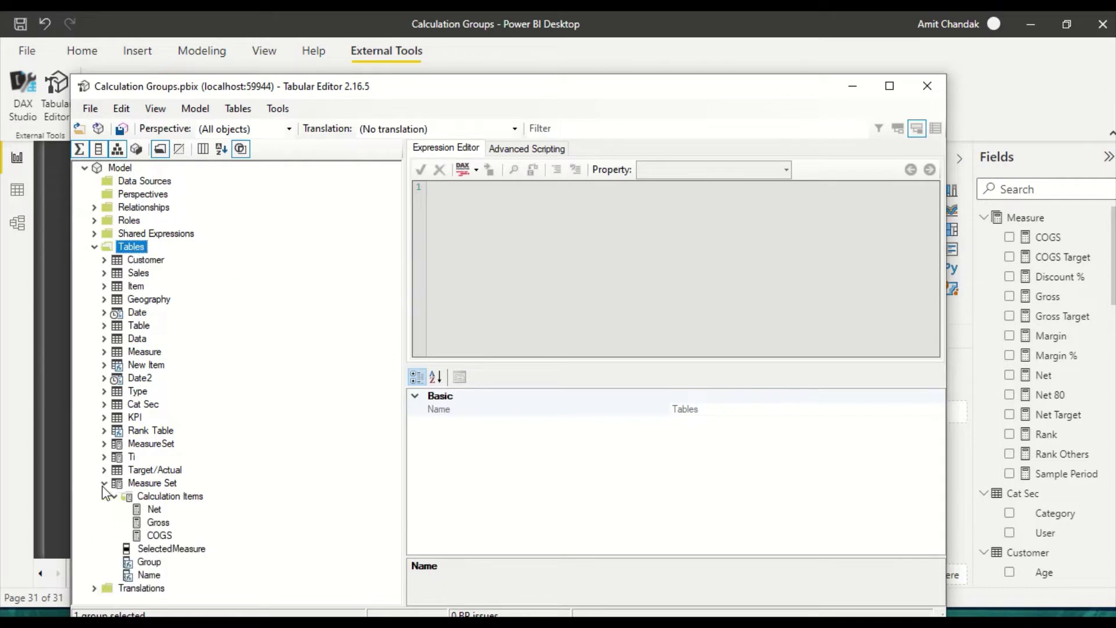
click(104, 483)
click(104, 445)
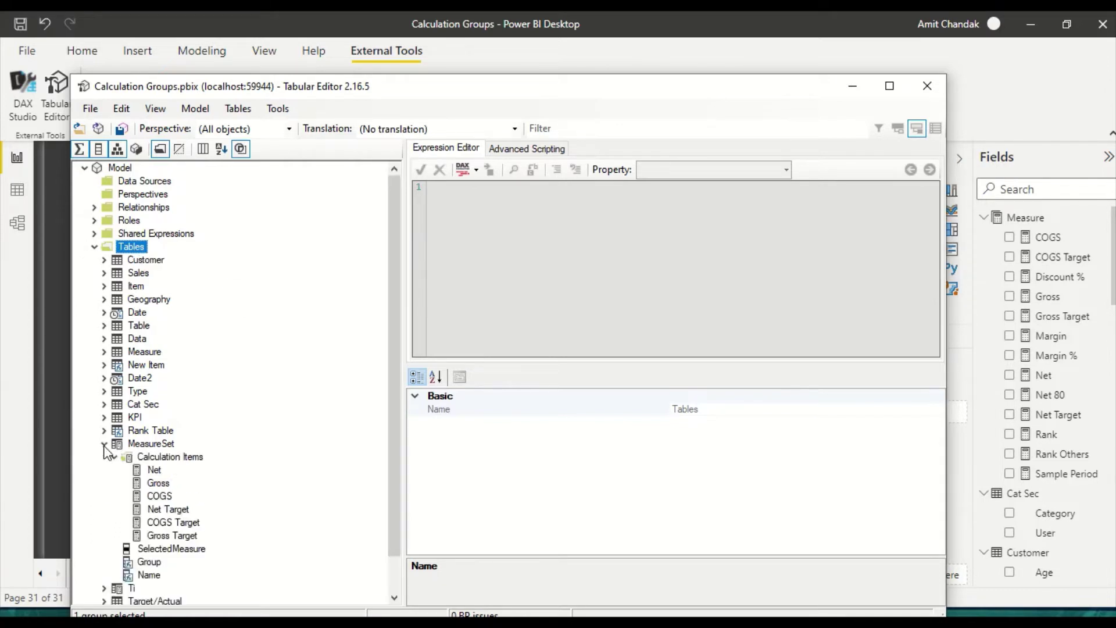
click(154, 475)
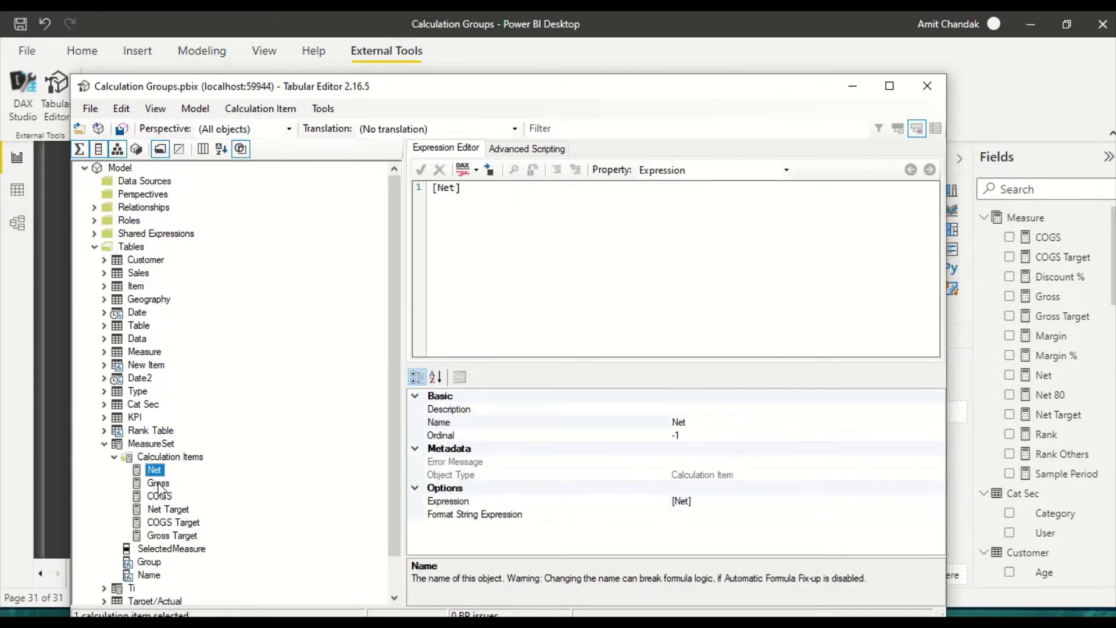
click(158, 484)
click(160, 496)
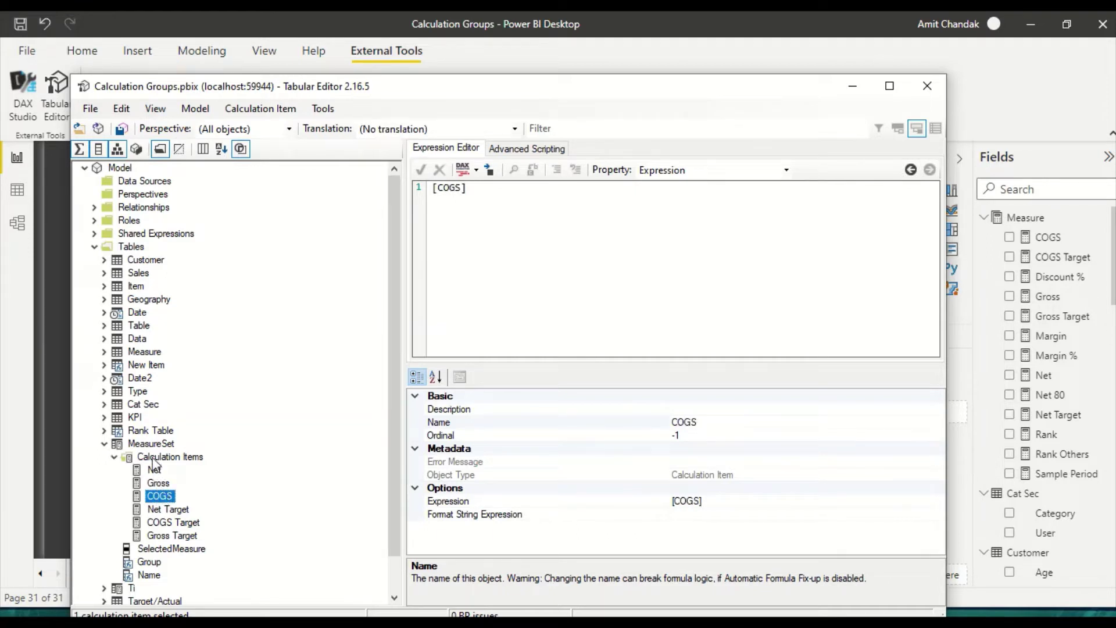
right_click(158, 462)
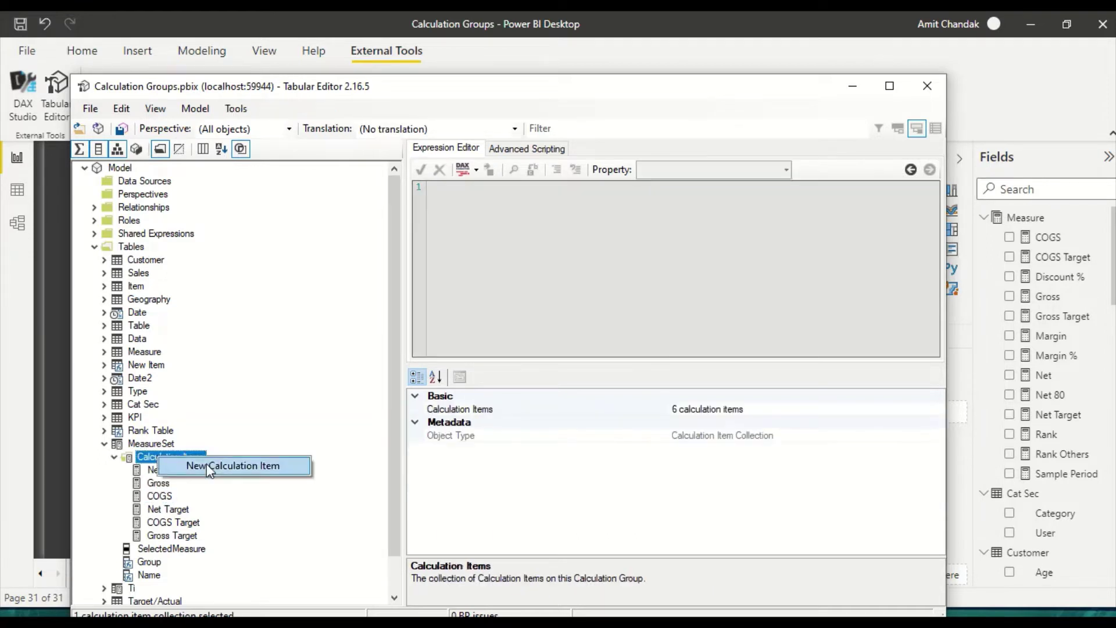
click(153, 469)
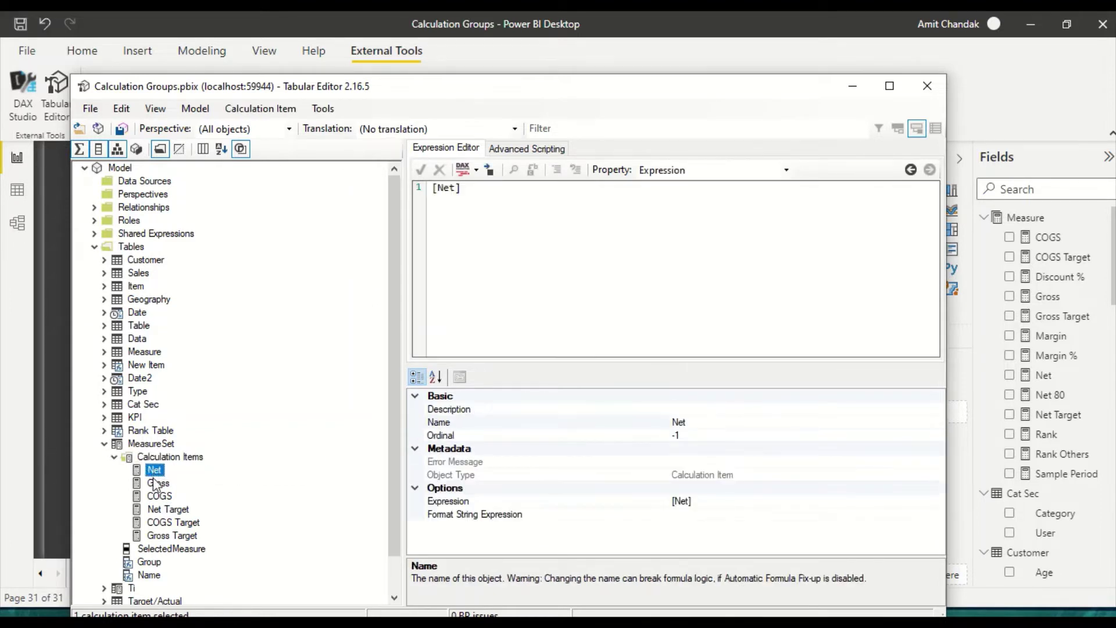
click(157, 483)
click(160, 496)
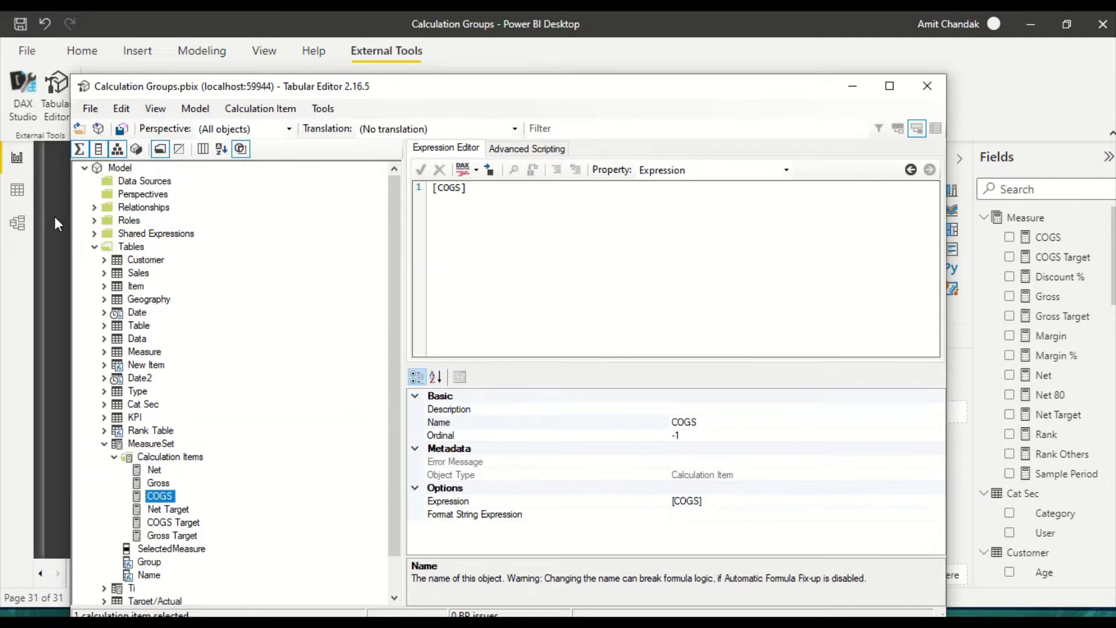
click(55, 217)
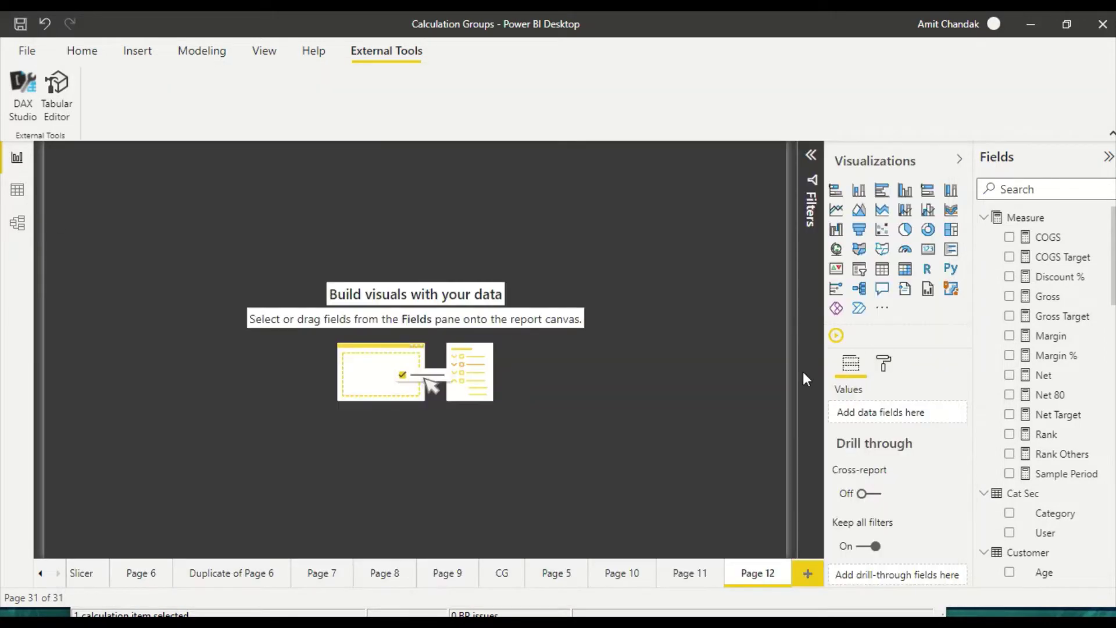
Step: Collapse the Measure, Customer, Cat Sec, Date and Measure Set tables in the Fields pane
scroll(1075, 467, down, 3)
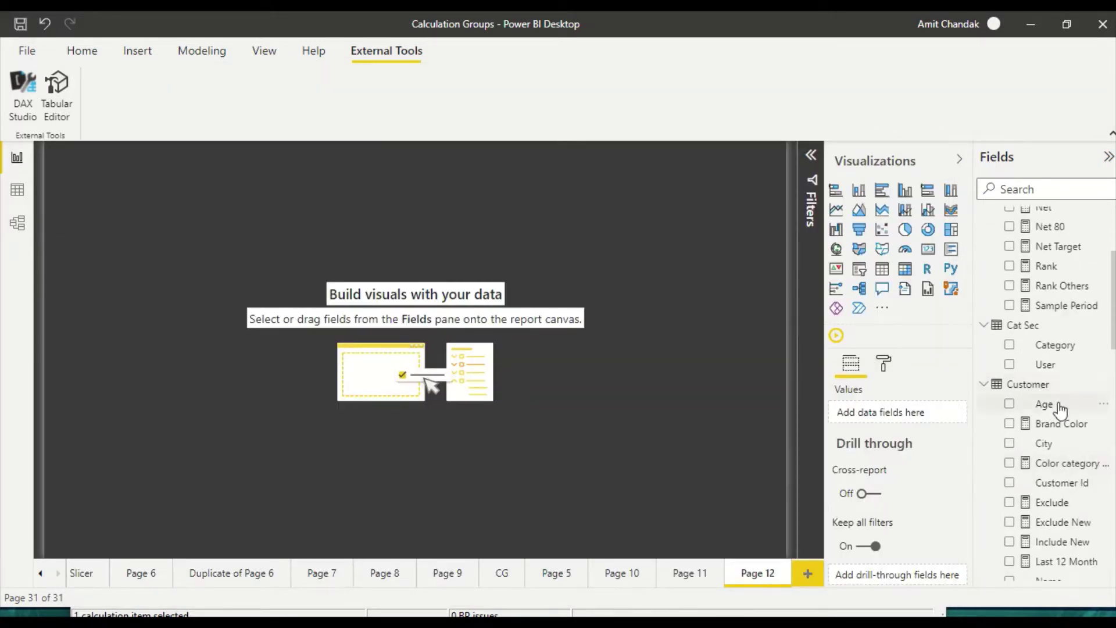
scroll(1055, 406, up, 3)
click(986, 218)
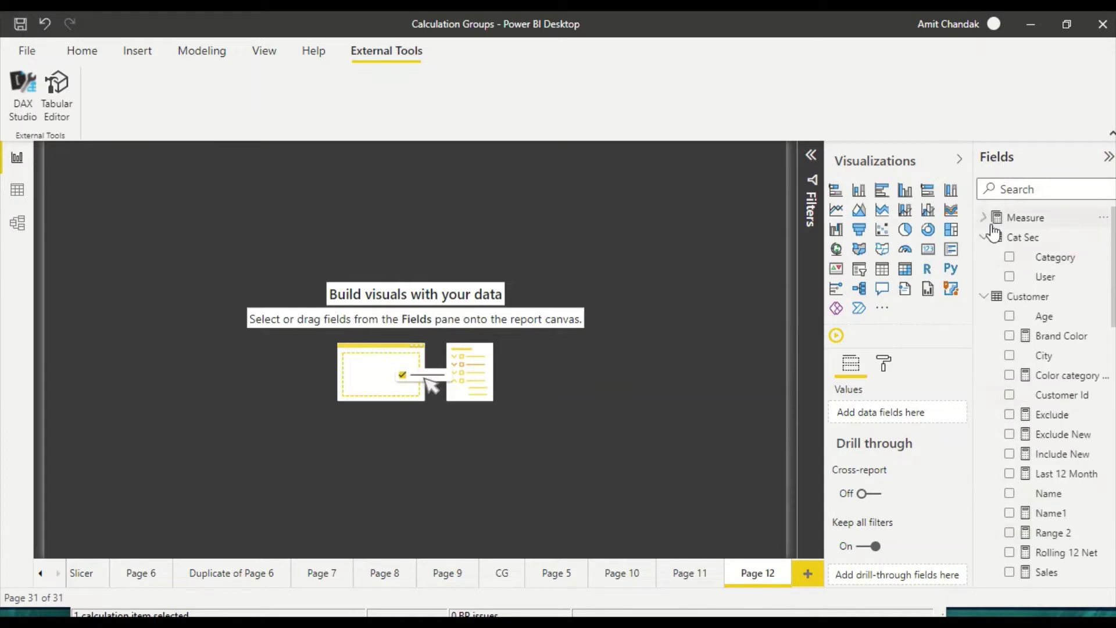
click(986, 296)
click(984, 237)
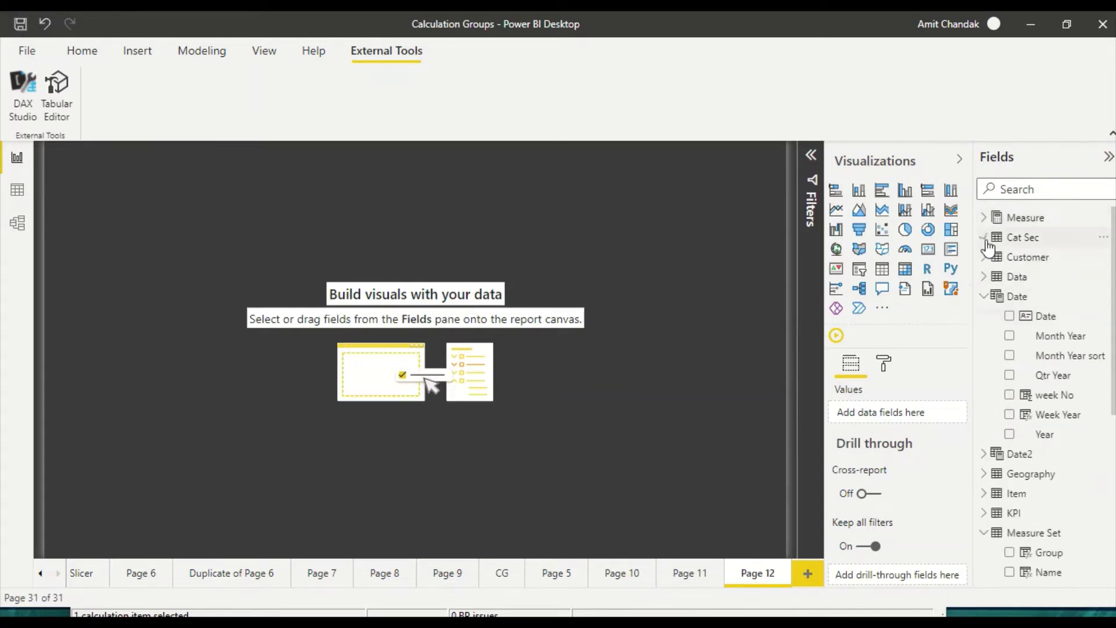
click(984, 316)
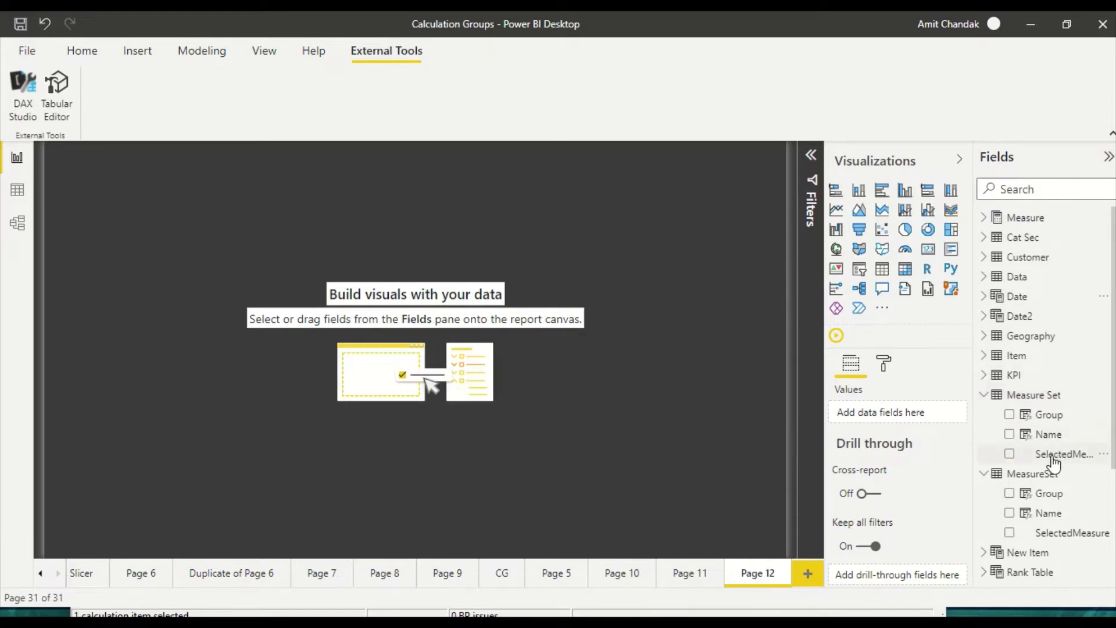
click(984, 395)
Step: Add MeasureSet's SelectedMeasure as a small slicer at the page's top-right
drag(1070, 472, 357, 241)
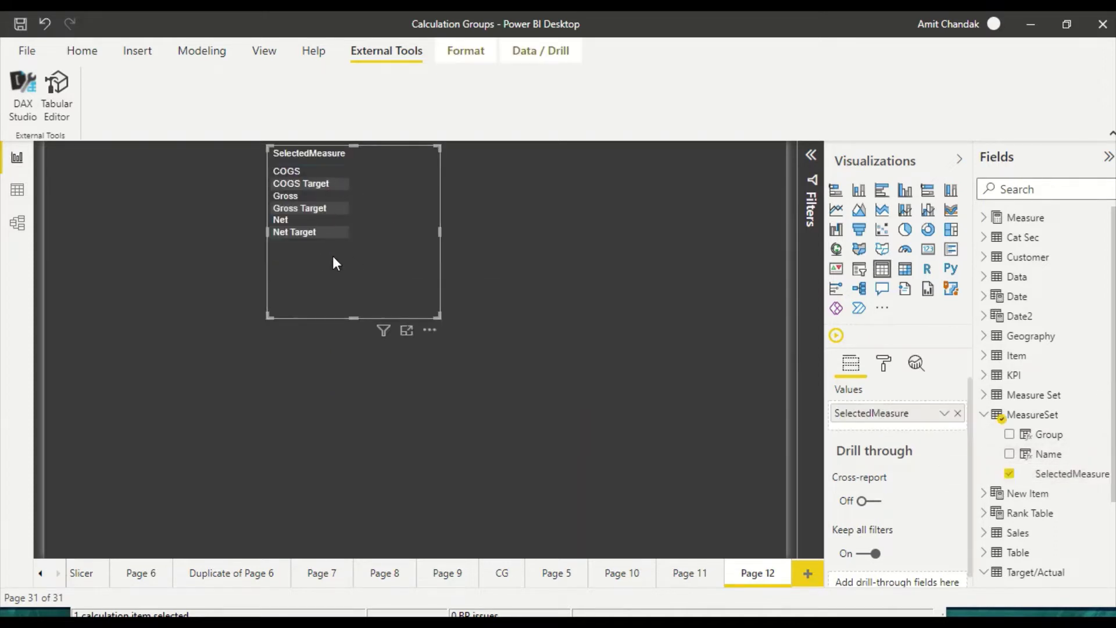
drag(363, 281, 727, 275)
drag(616, 313, 662, 291)
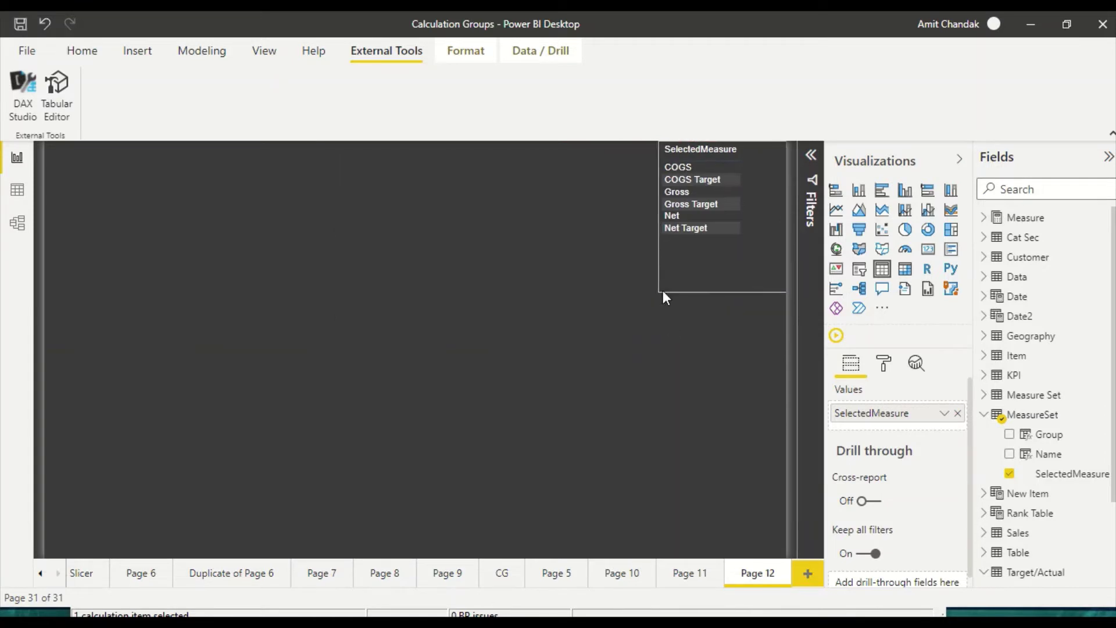
click(859, 268)
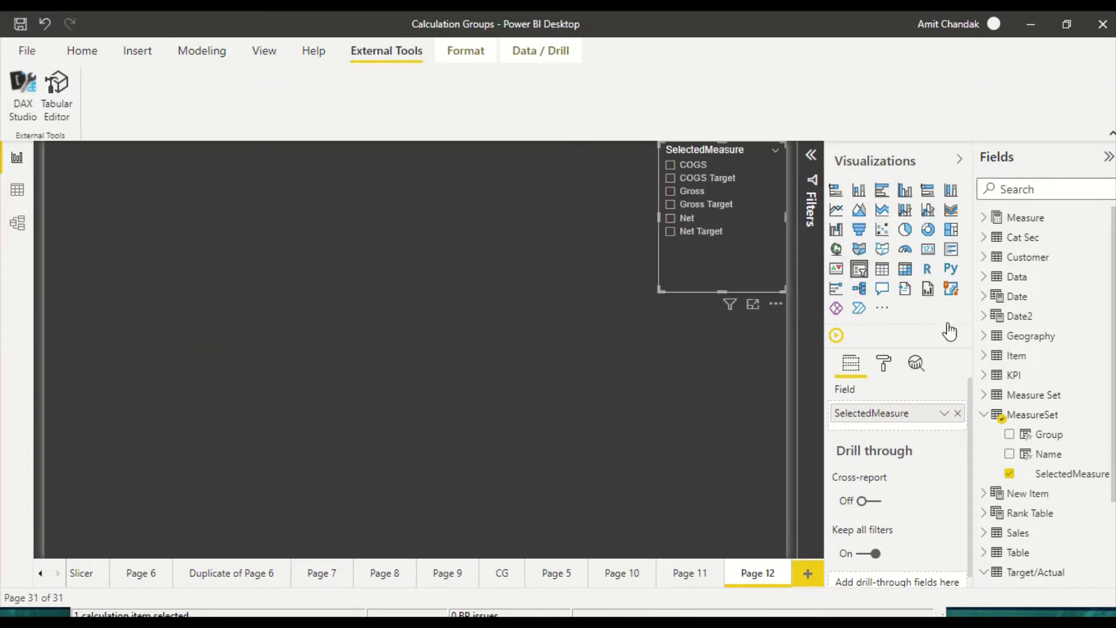
Step: Expand the Measure and Date tables in the Fields pane to find their fields
click(985, 219)
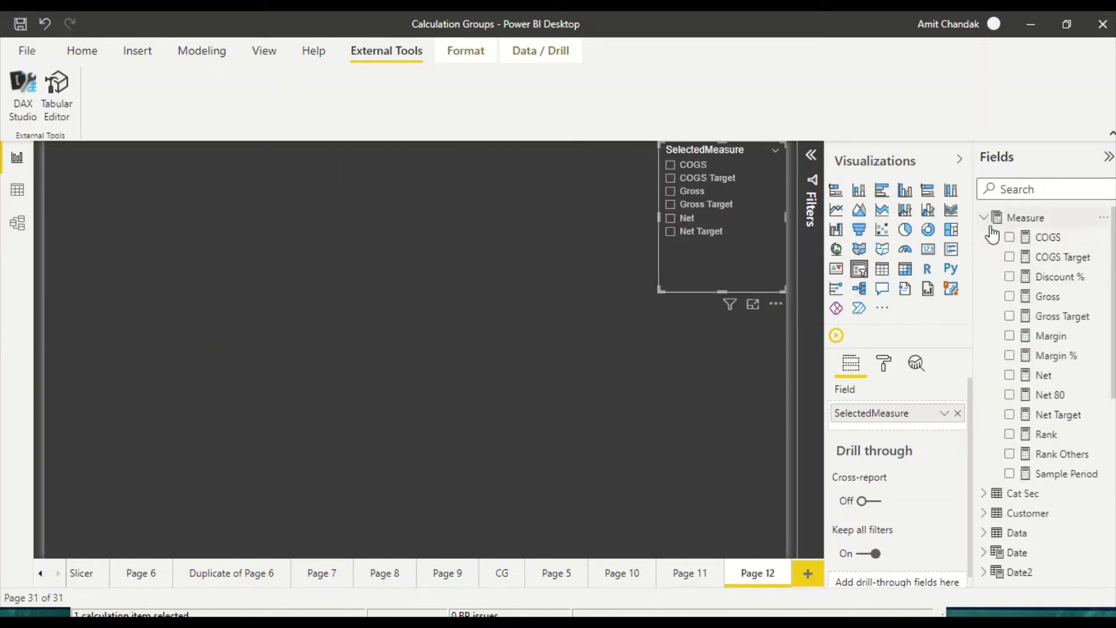
scroll(1011, 460, down, 3)
scroll(1012, 454, down, 2)
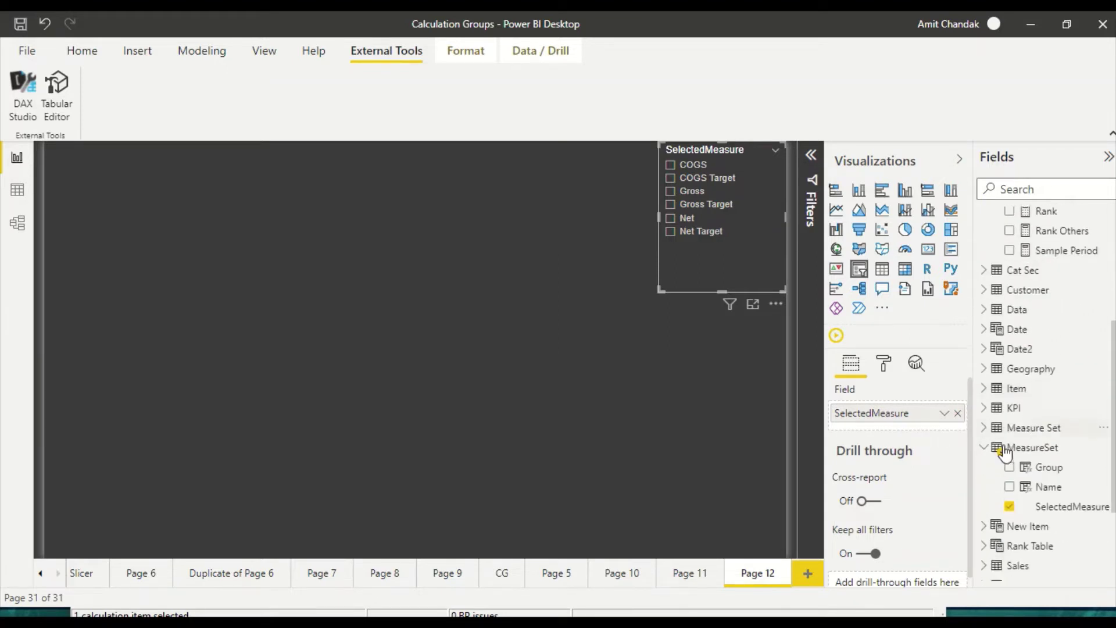
click(987, 312)
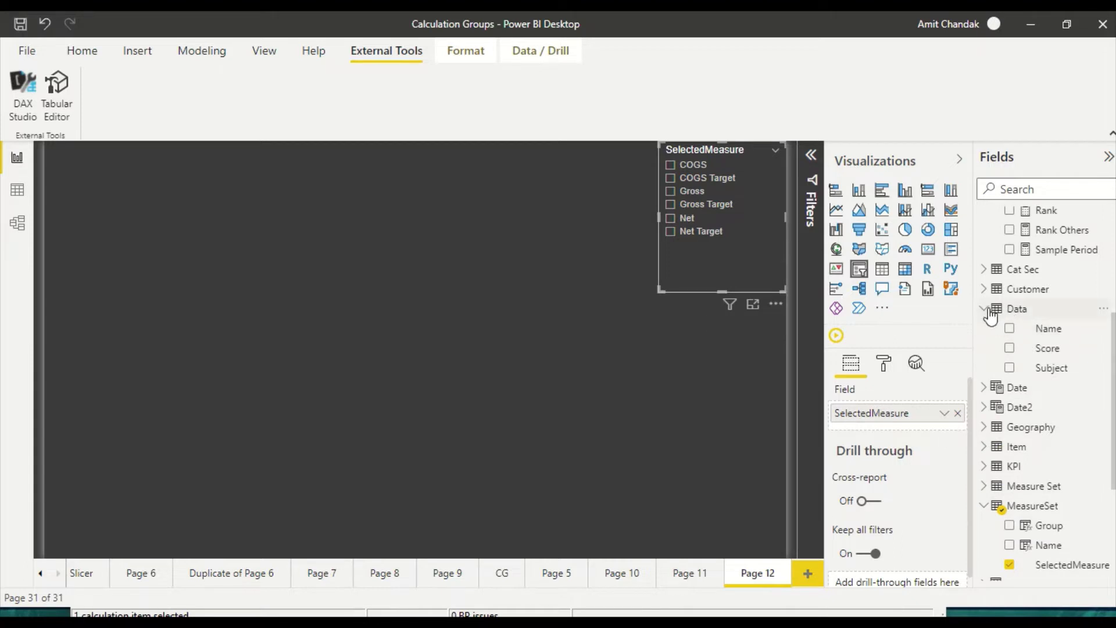
click(984, 309)
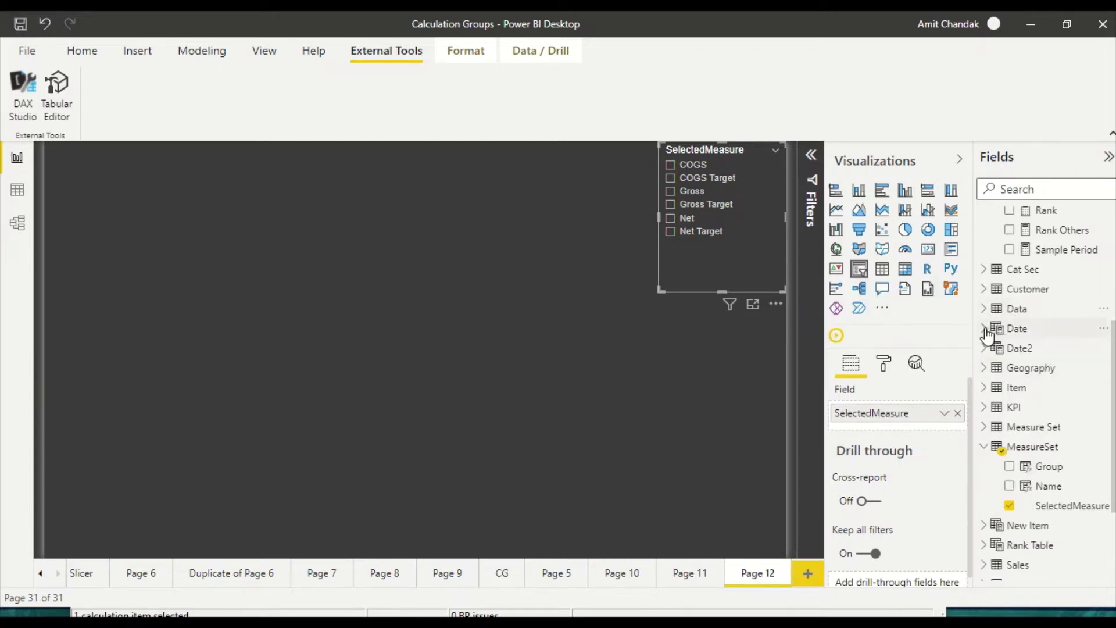
click(1001, 329)
Step: Create a table of Year with Net, listing 2018, 2019, 2020 and a total
drag(1049, 469, 736, 339)
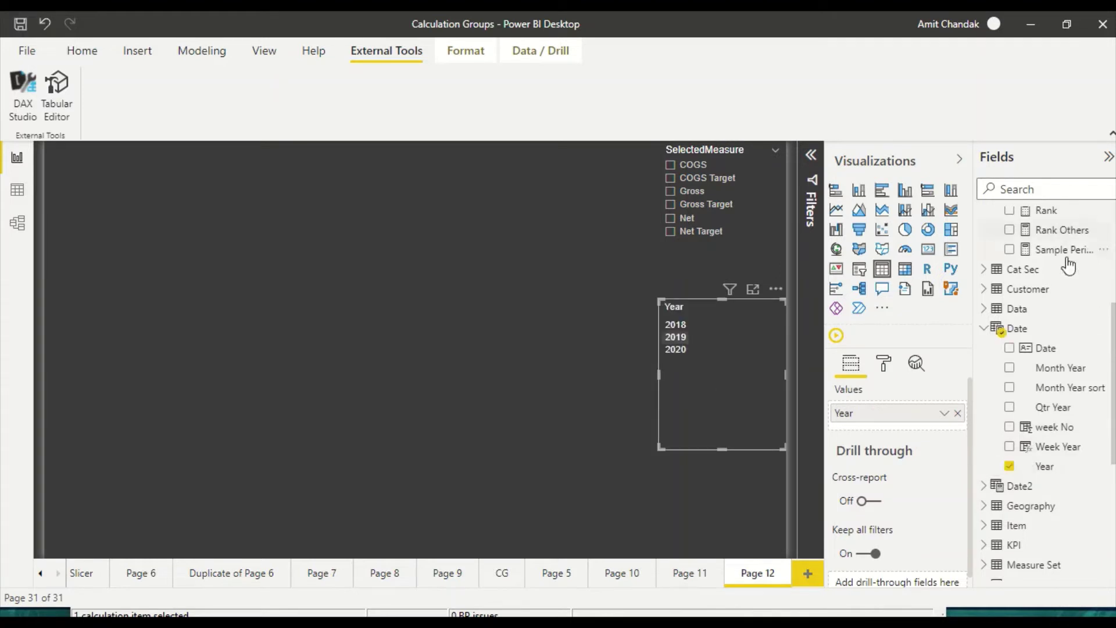
scroll(1066, 233, up, 4)
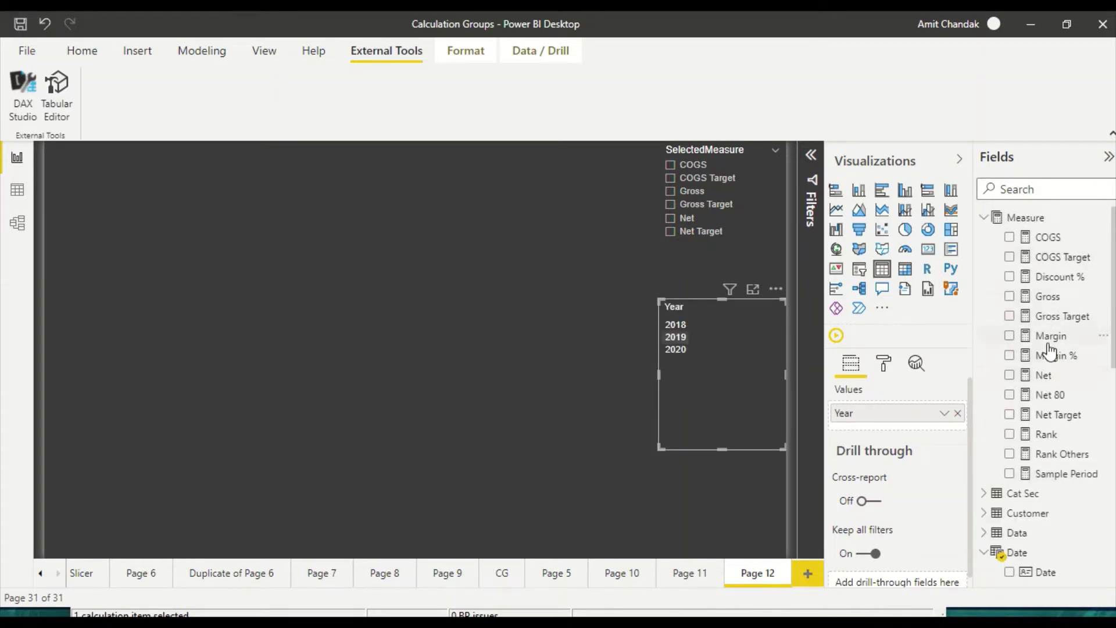
drag(1047, 376, 772, 355)
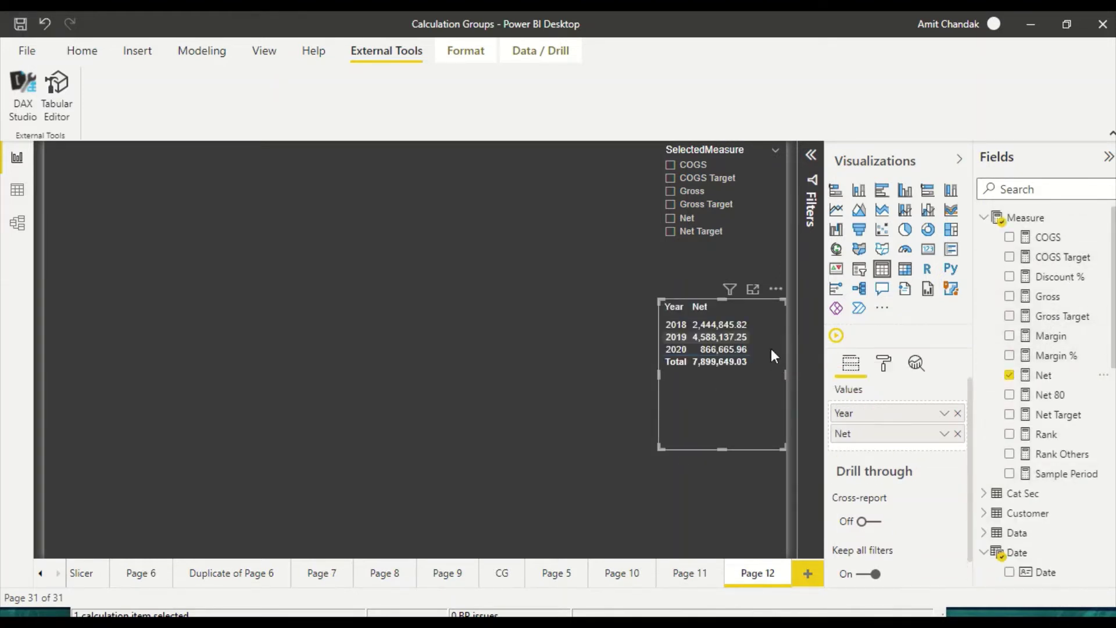
click(155, 279)
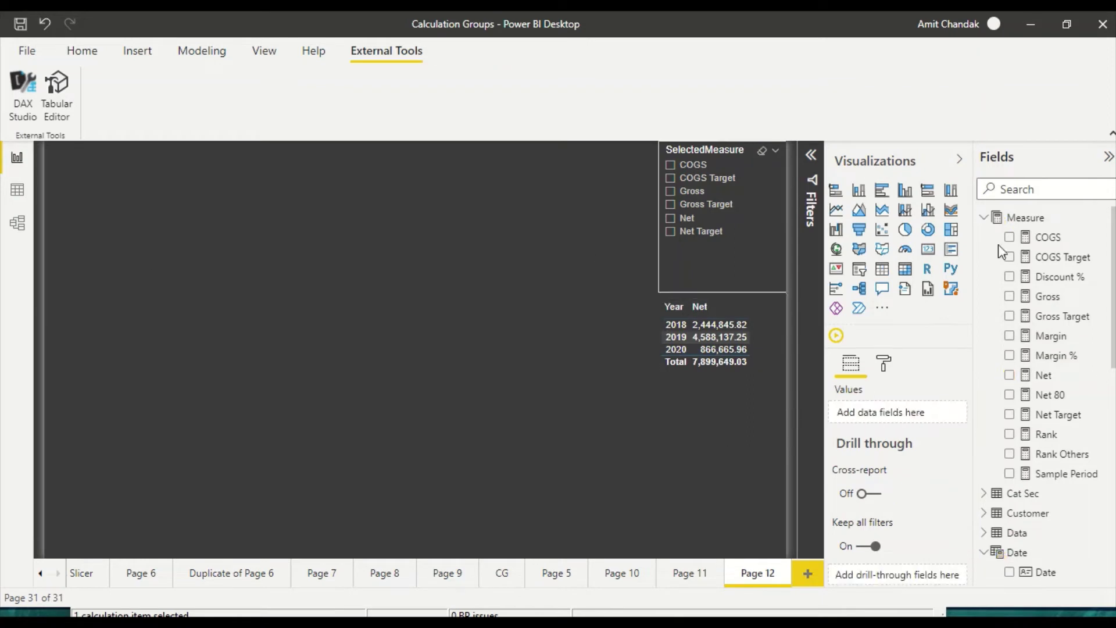
Step: Add a clustered column chart at the top-left, enlarged to fill most of the page
click(905, 200)
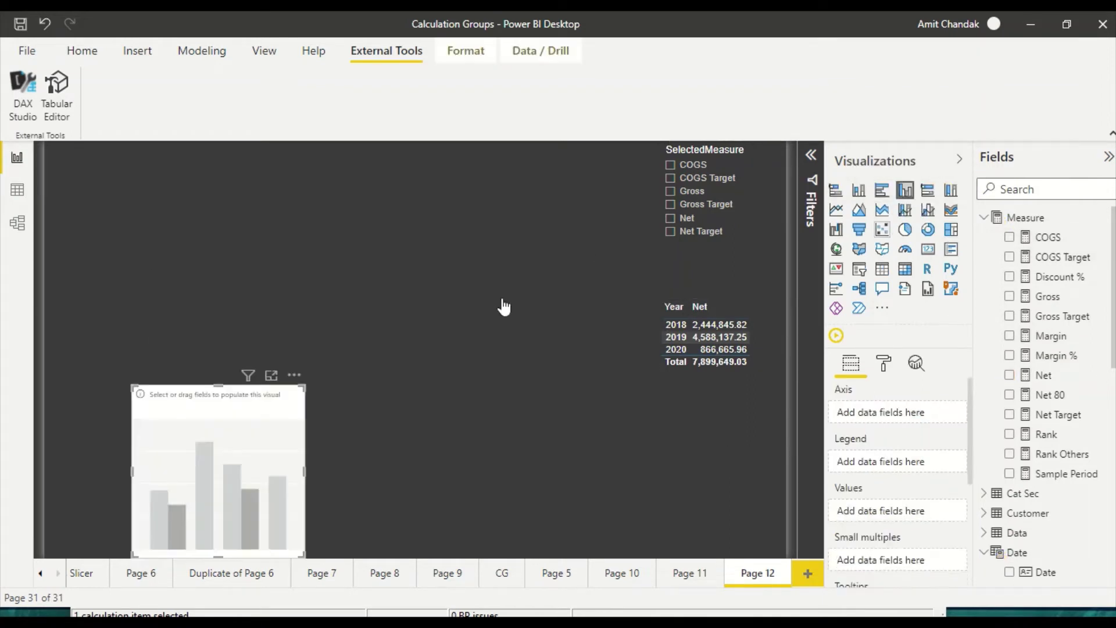
drag(194, 403, 107, 169)
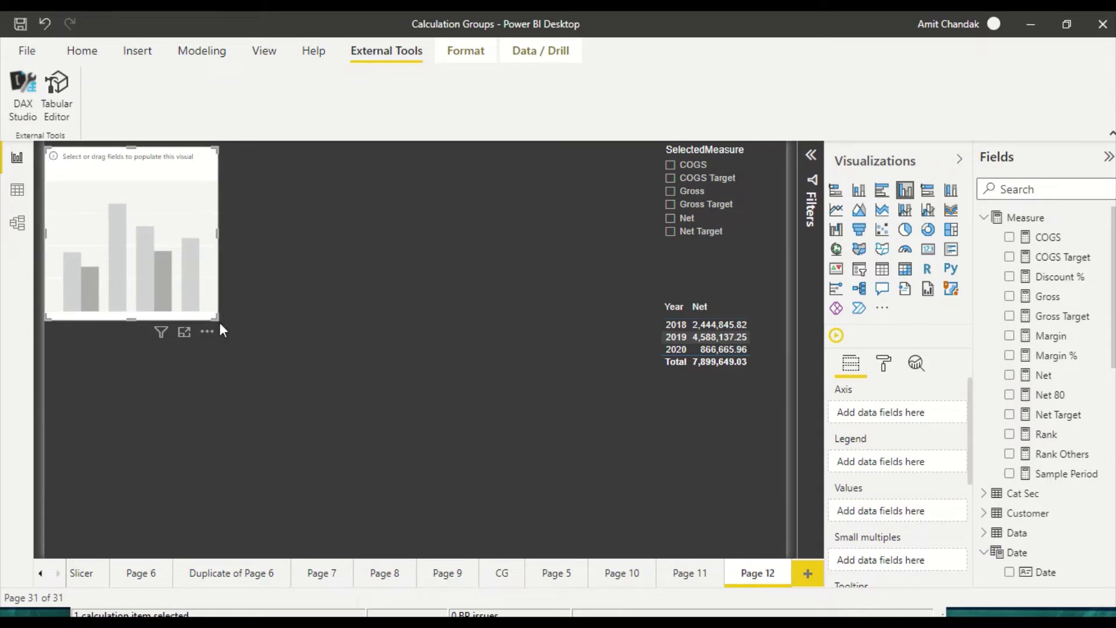
drag(218, 320, 648, 555)
Step: Put Year on the chart's axis and Net as its values
scroll(1099, 430, down, 5)
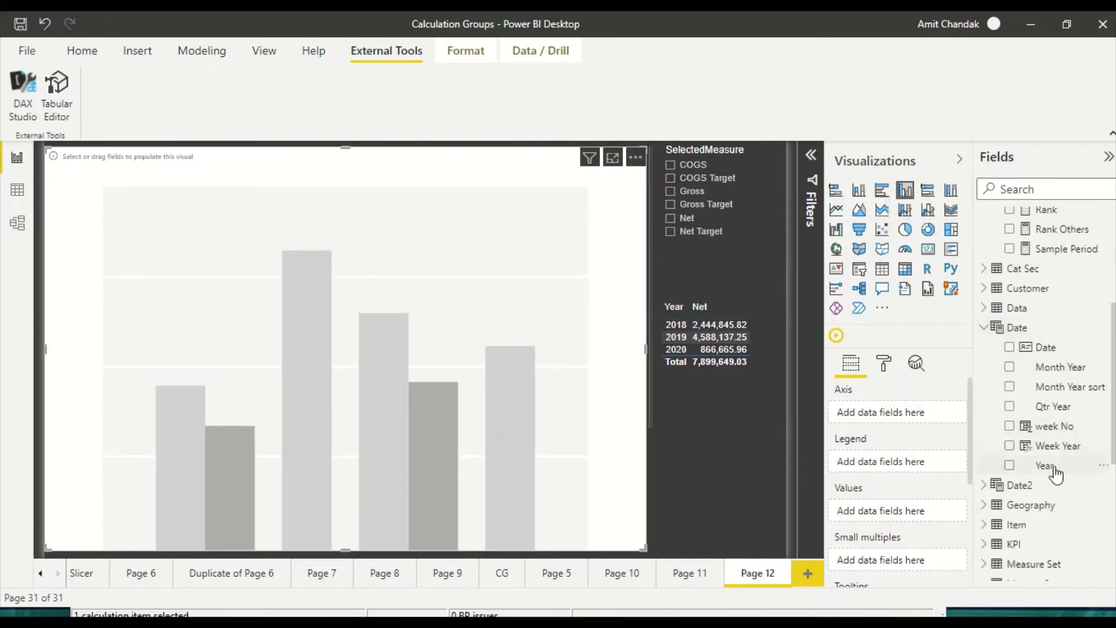
drag(1046, 465, 311, 315)
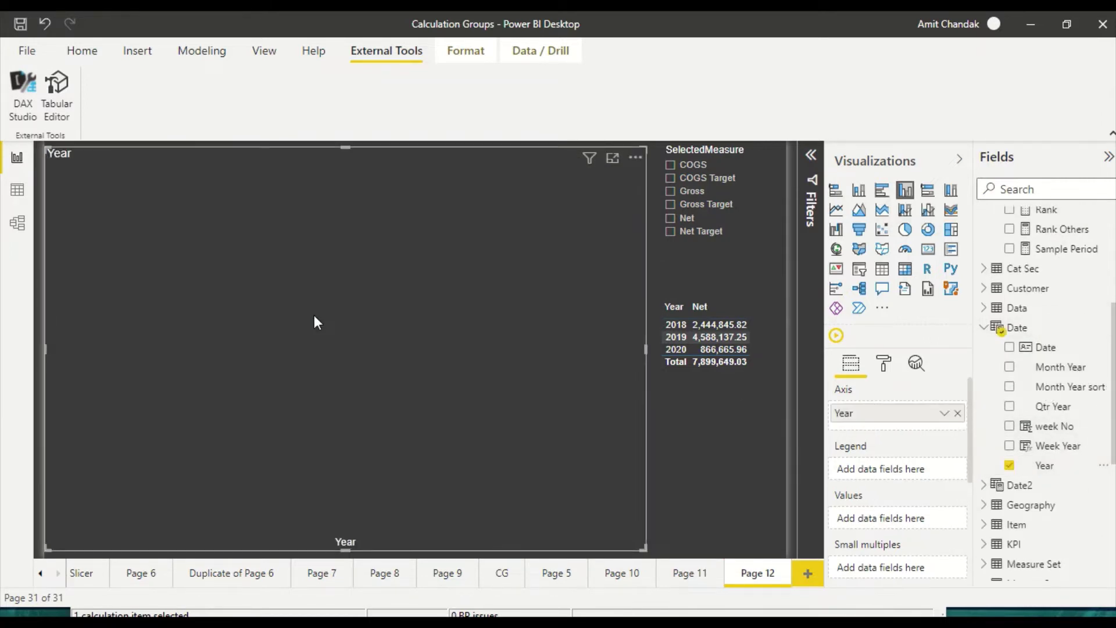
scroll(1069, 431, up, 4)
scroll(1071, 446, down, 6)
scroll(1069, 417, up, 6)
drag(1066, 379, 905, 523)
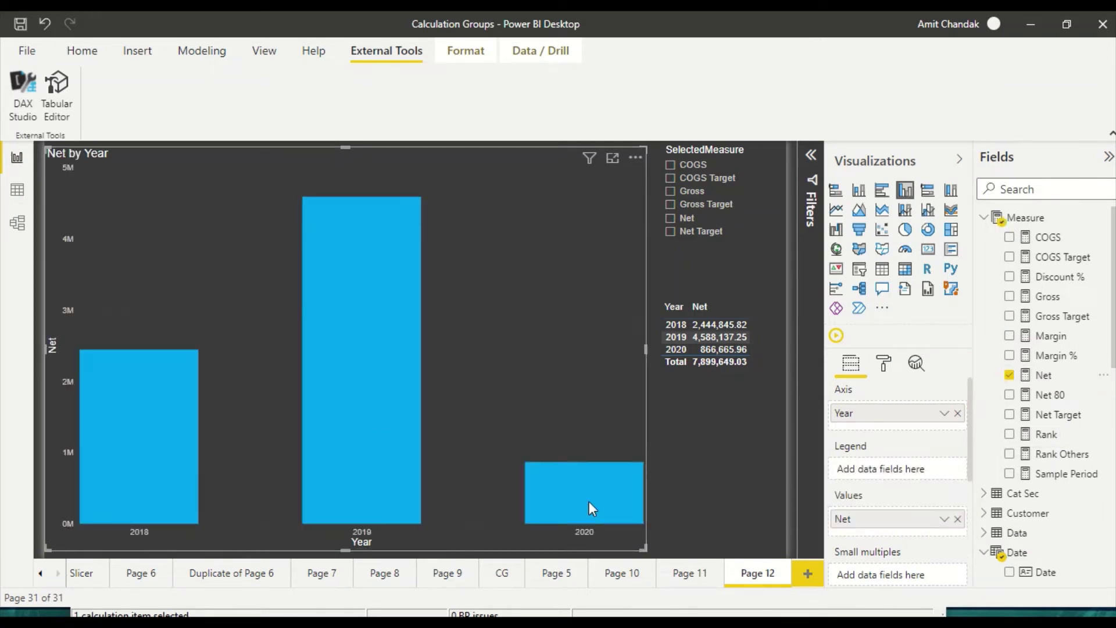
mouse_move(589, 502)
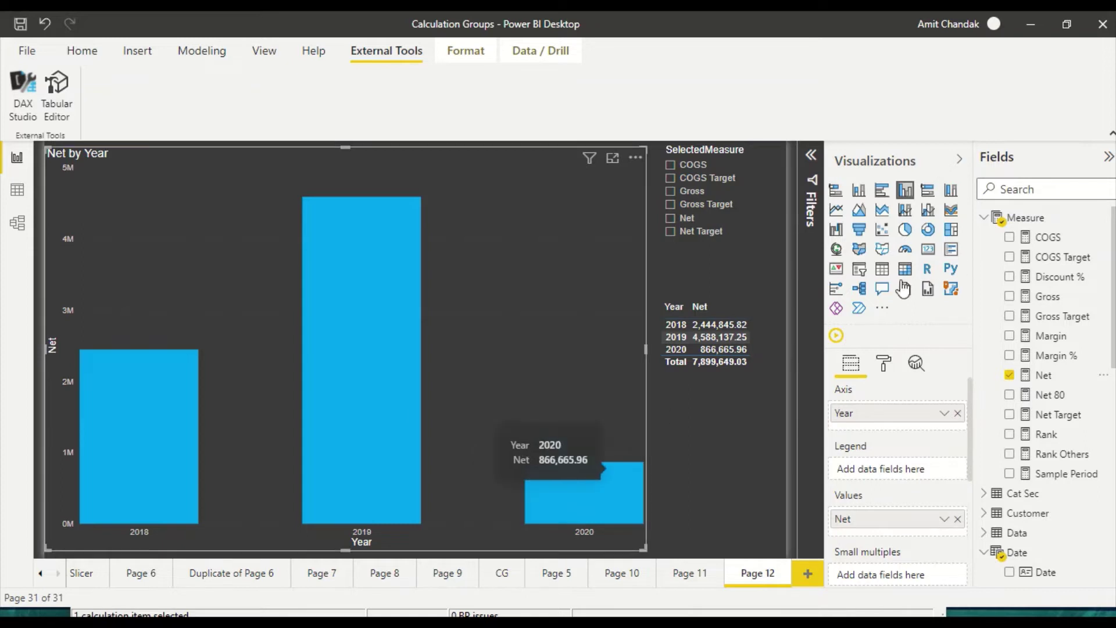
Step: Add Gross to the chart's Values for paired Gross and Net bars per Year
drag(1046, 301, 898, 514)
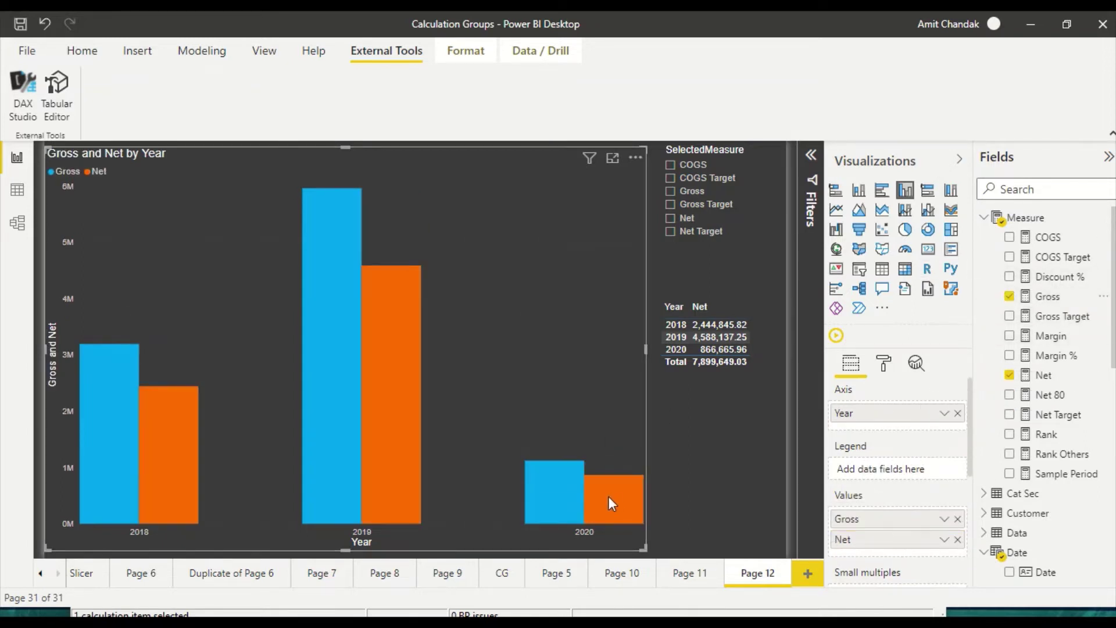
mouse_move(578, 497)
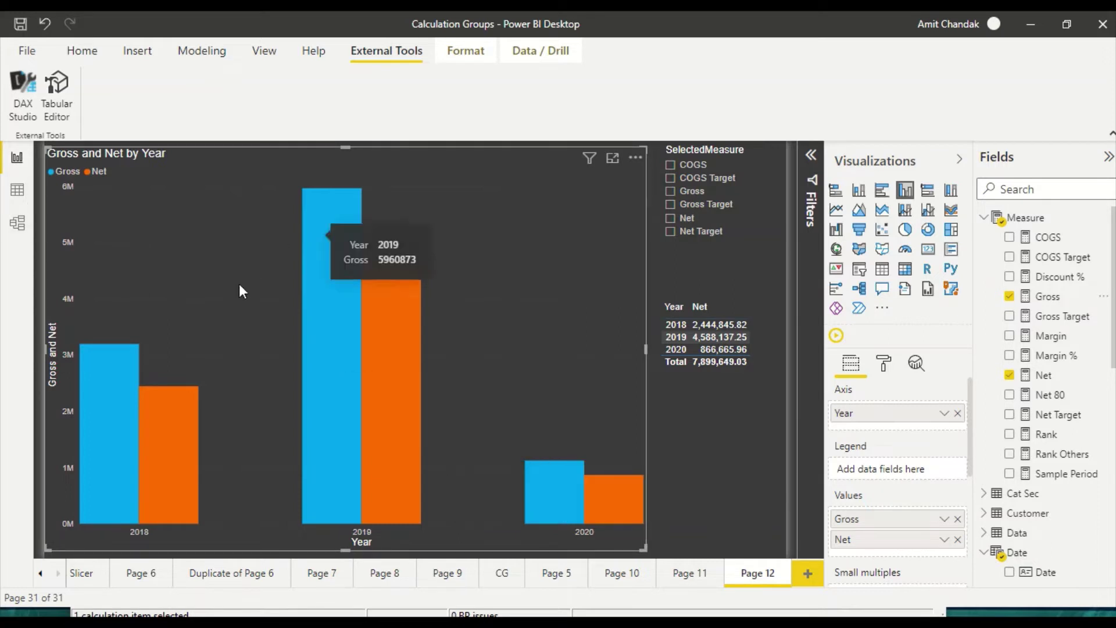
mouse_move(409, 330)
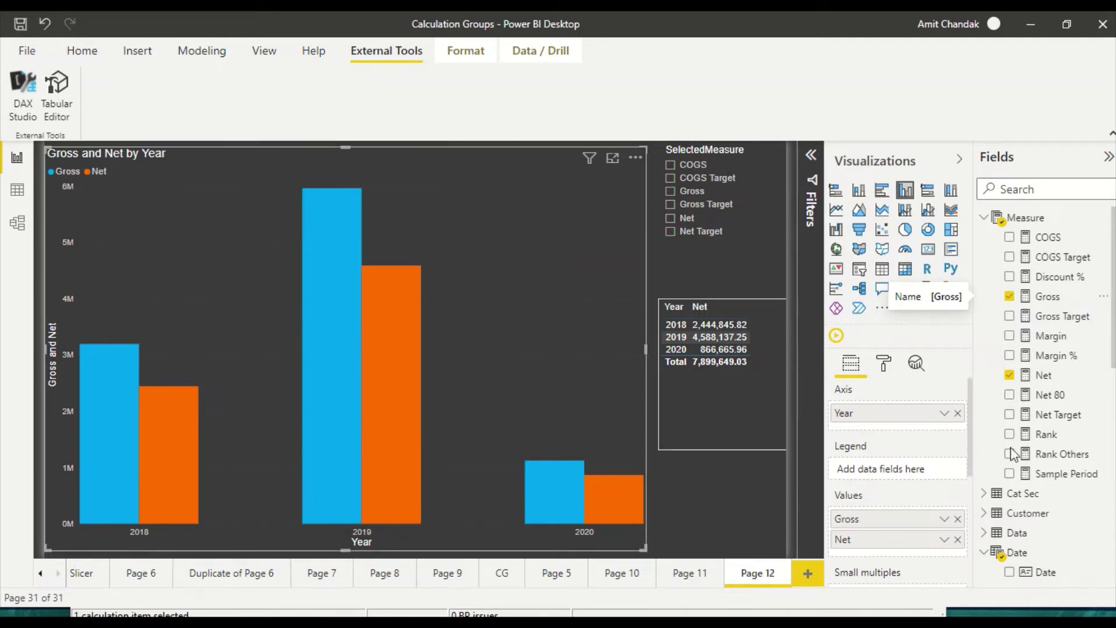
Step: Remove Gross from Values and put SelectedMeasure in Small multiples, giving per-measure Net panels
scroll(926, 440, down, 1)
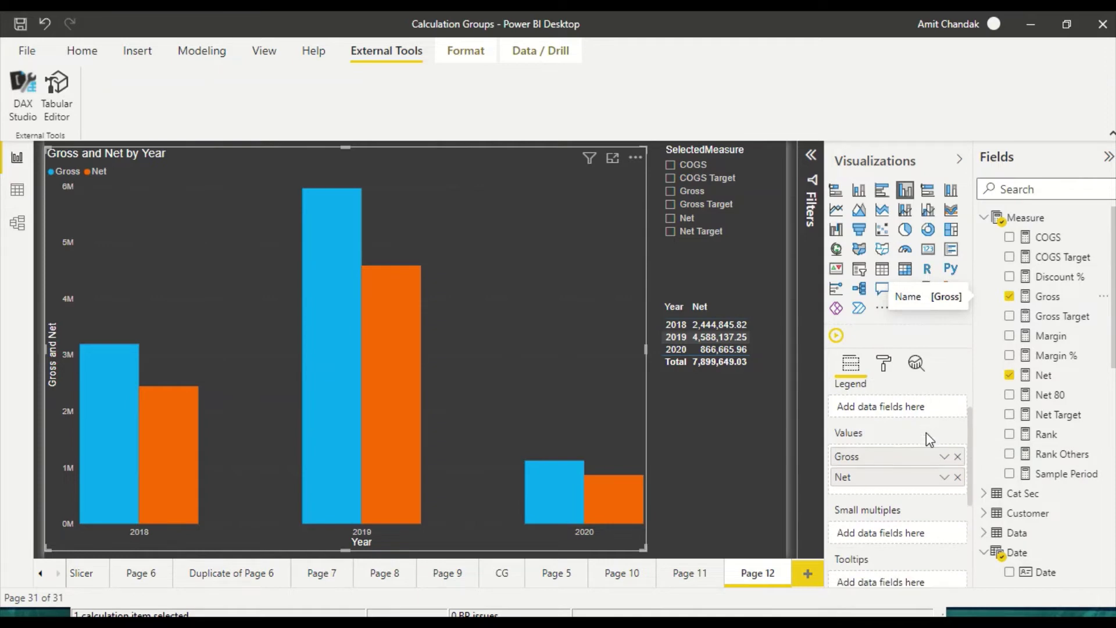
click(958, 456)
scroll(1069, 474, down, 8)
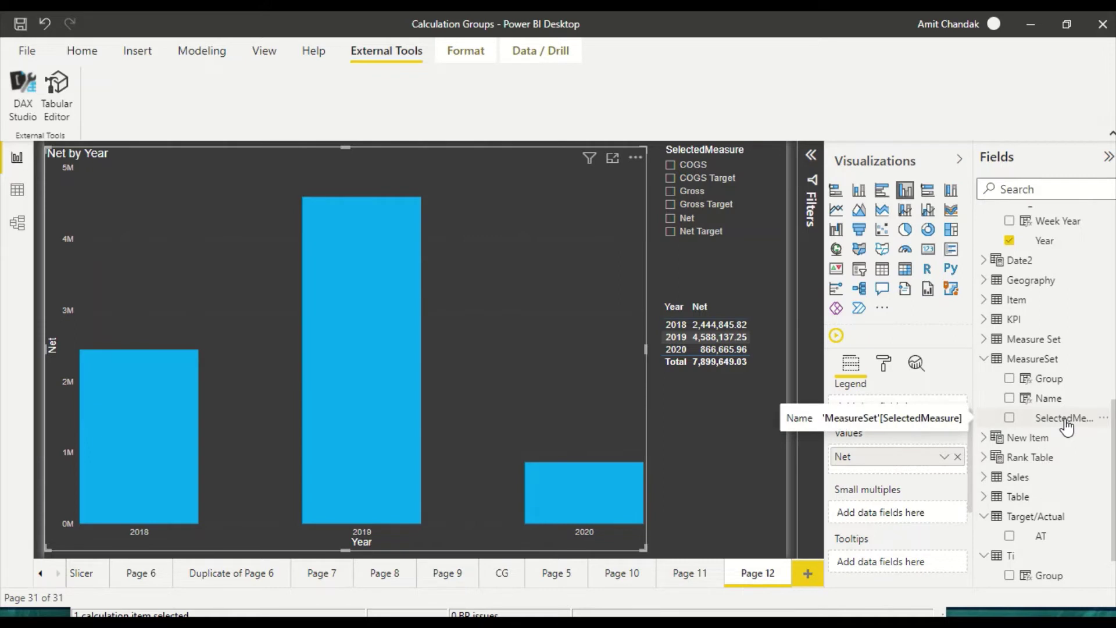
drag(1067, 428, 898, 520)
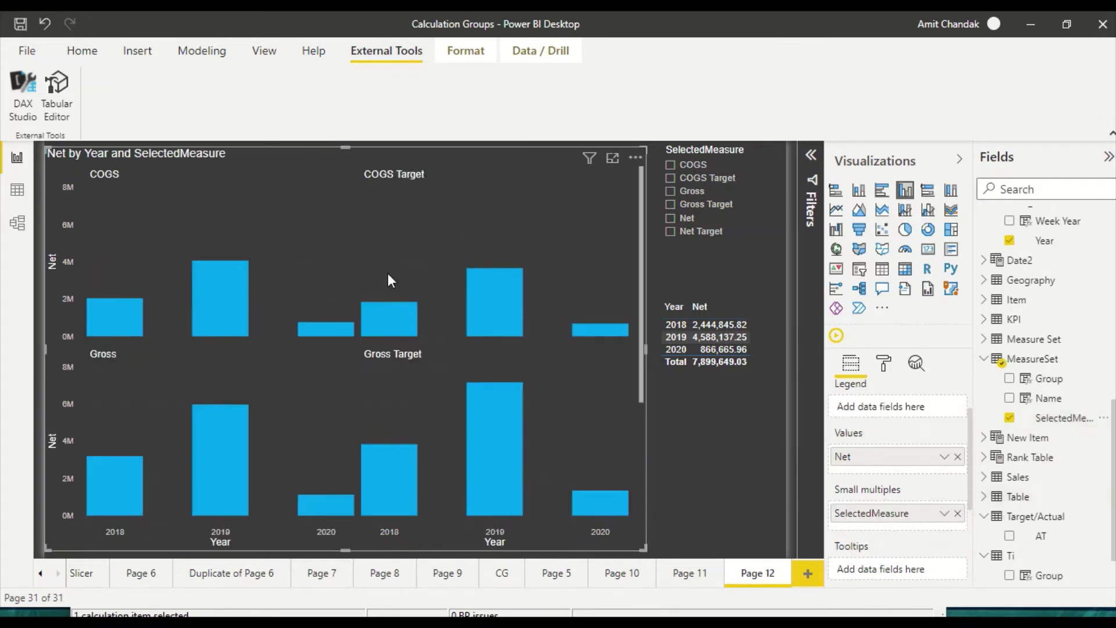
scroll(411, 344, down, 3)
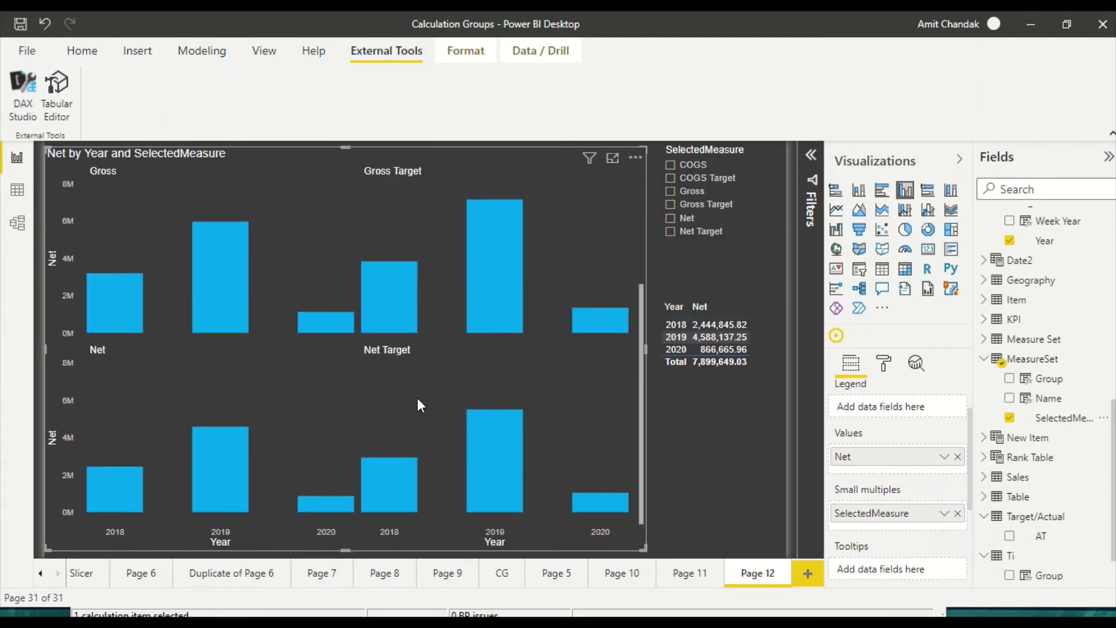
scroll(238, 333, up, 3)
scroll(239, 333, up, 1)
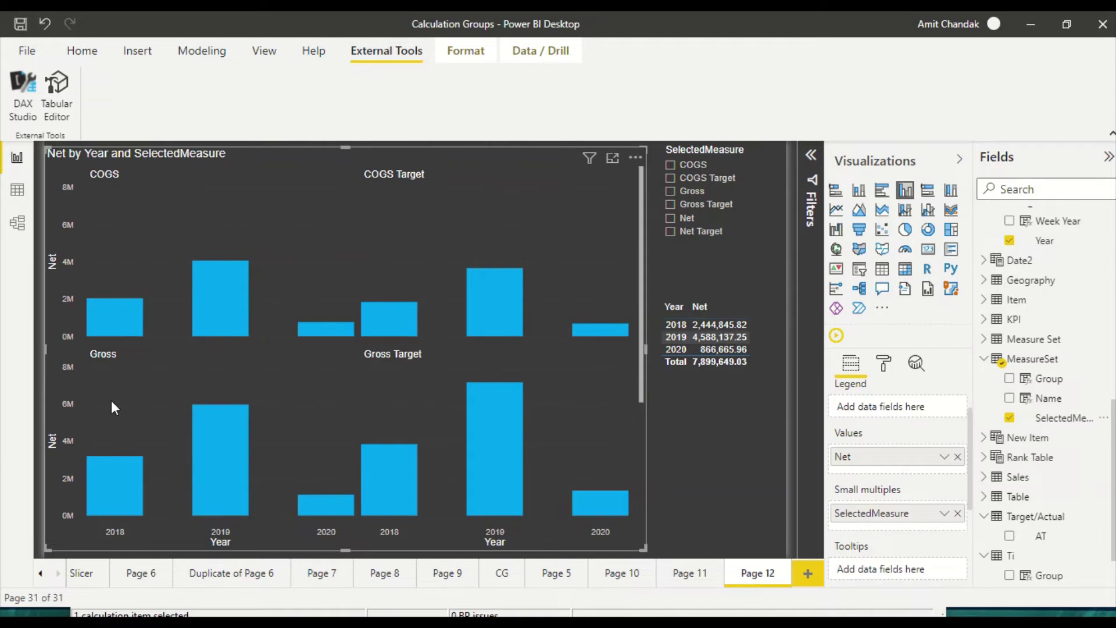
scroll(155, 386, down, 3)
scroll(166, 383, up, 3)
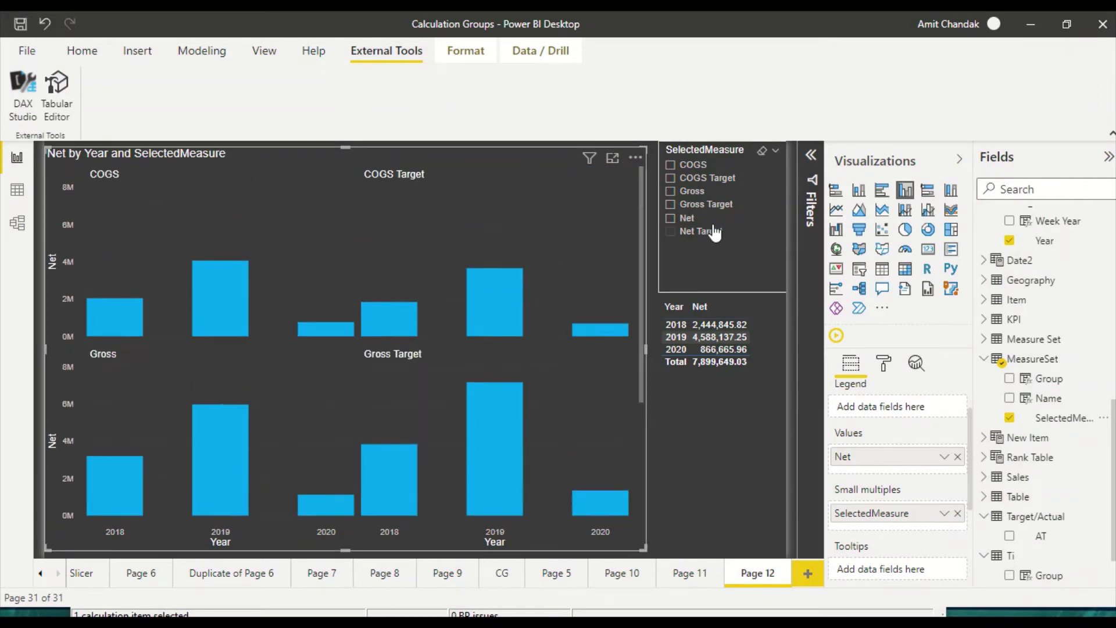
Step: Select both Net and Gross in the SelectedMeasure slicer
click(671, 218)
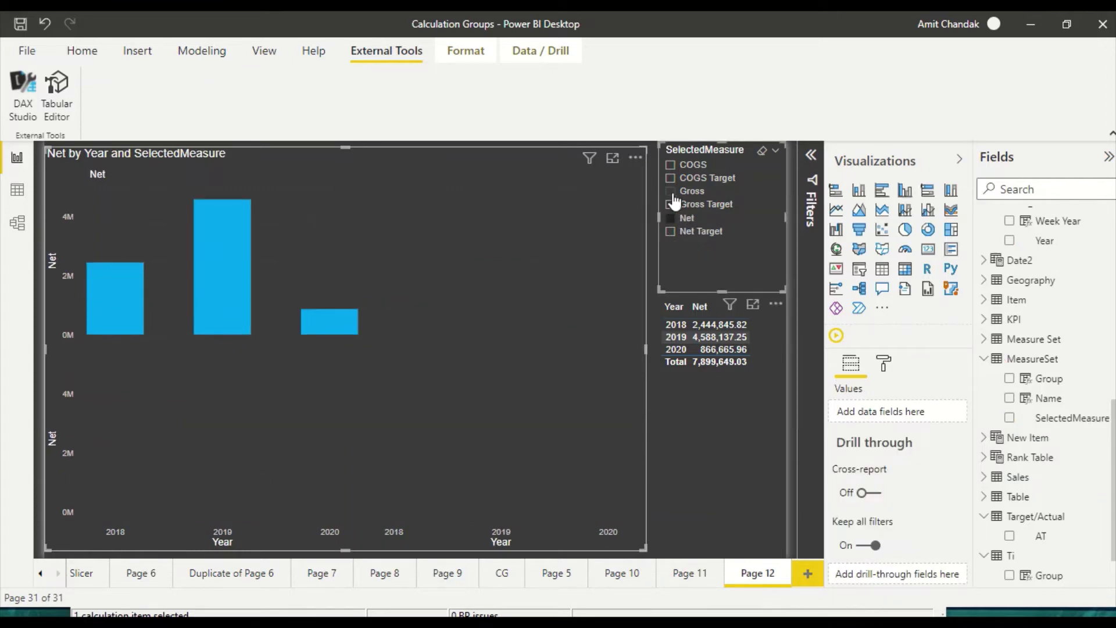
click(673, 195)
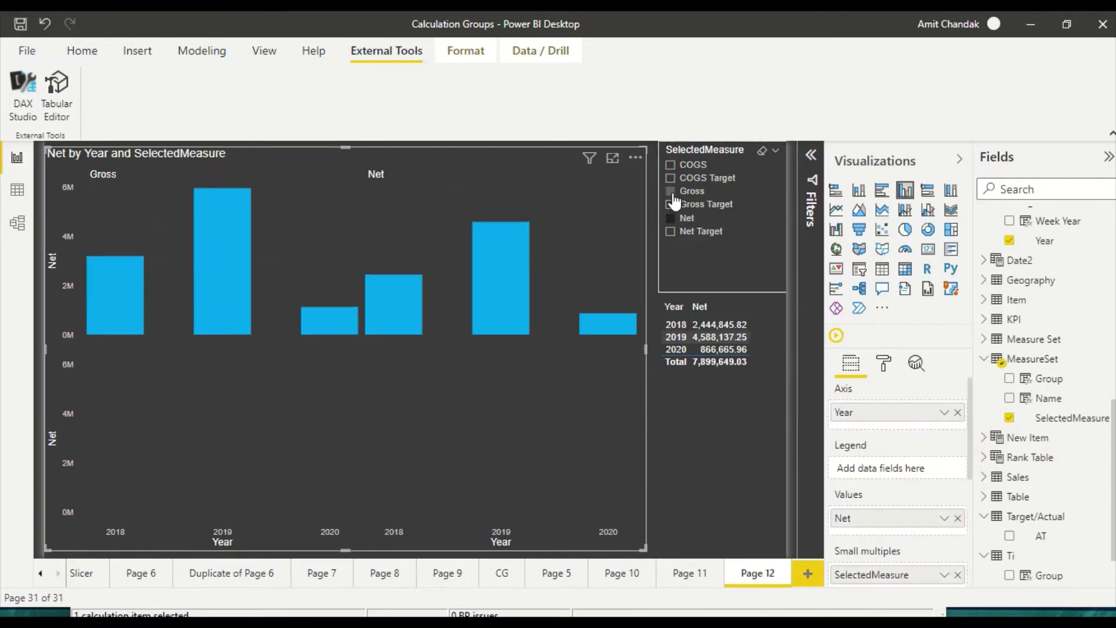
click(885, 363)
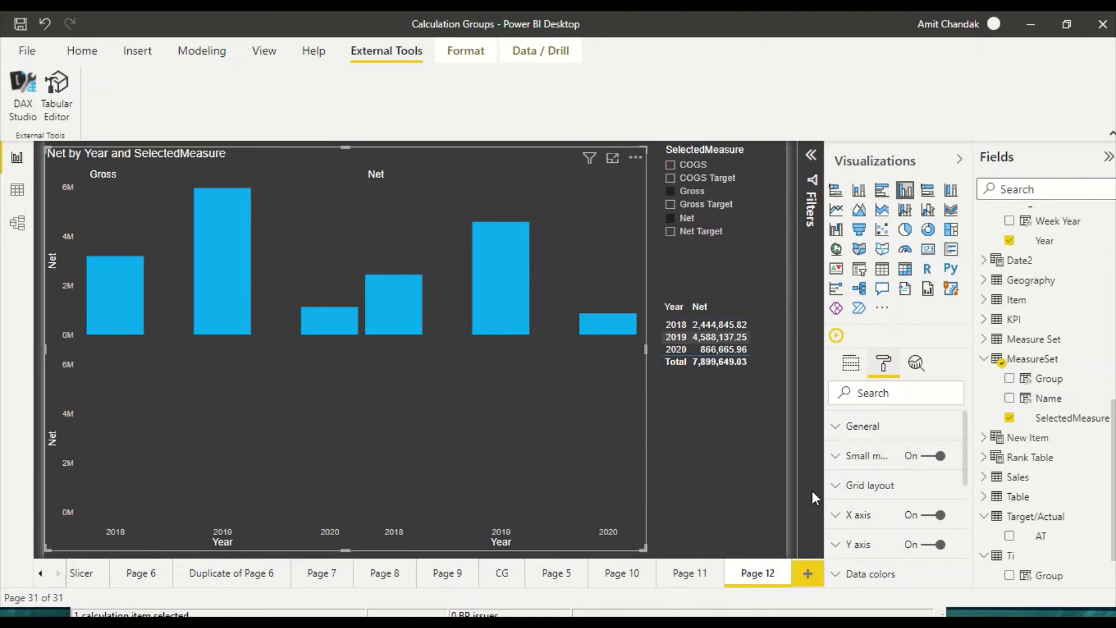
click(855, 544)
scroll(928, 506, down, 10)
scroll(901, 532, down, 4)
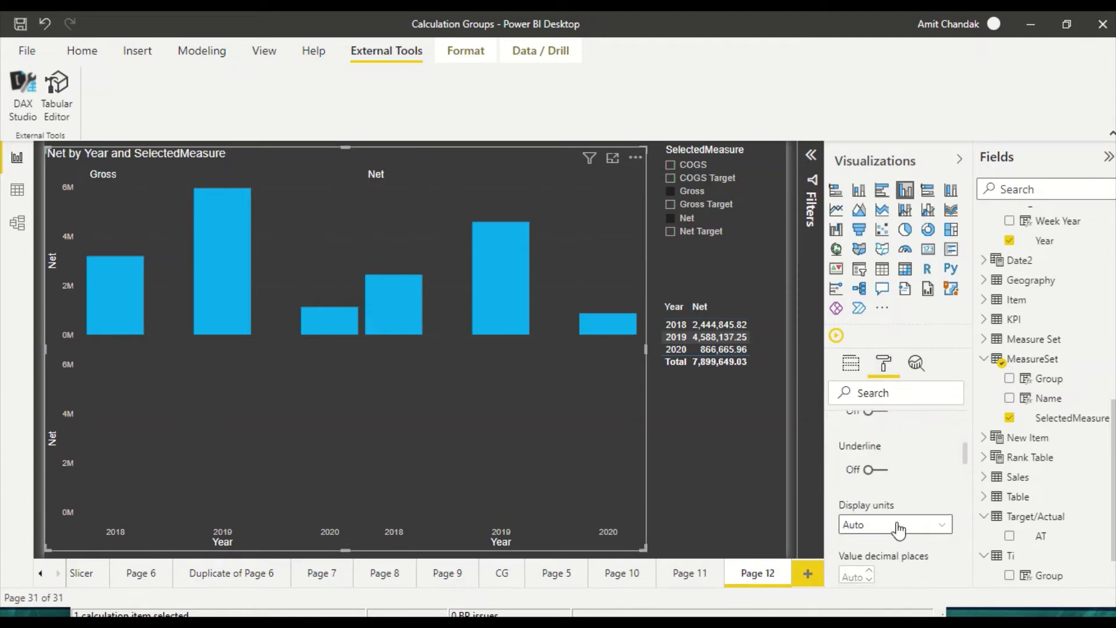
scroll(903, 539, down, 3)
click(870, 493)
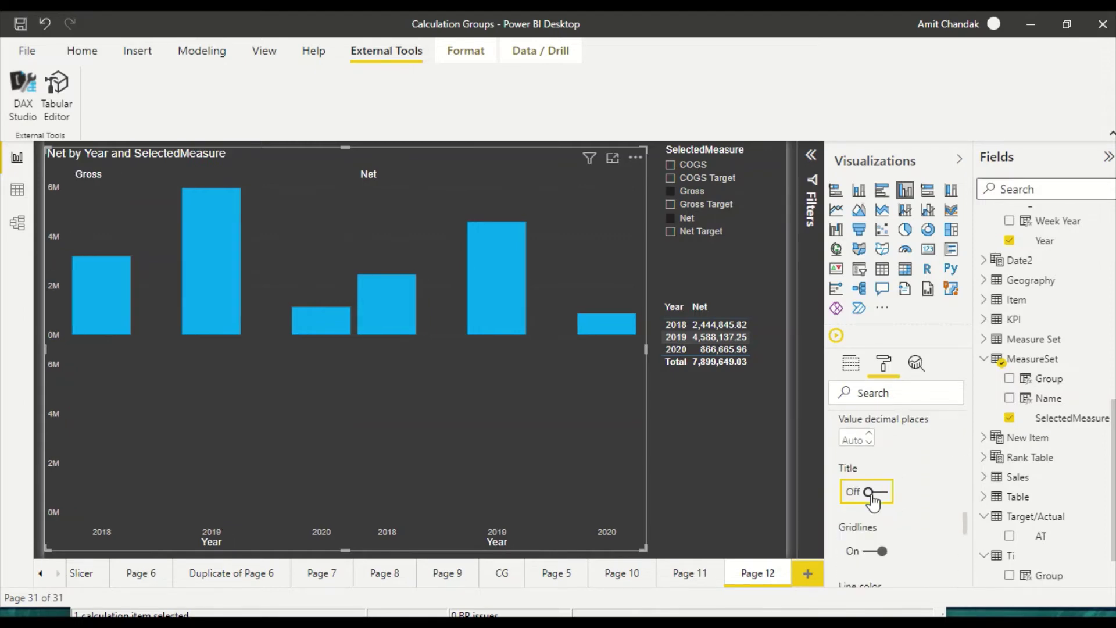
scroll(912, 474, up, 7)
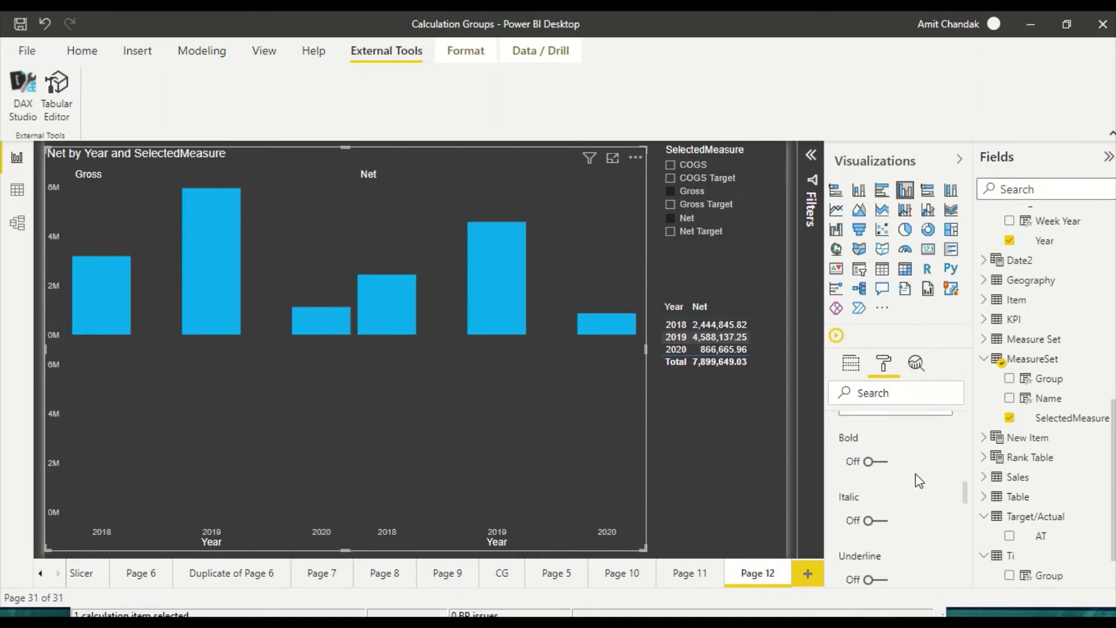
scroll(918, 480, up, 3)
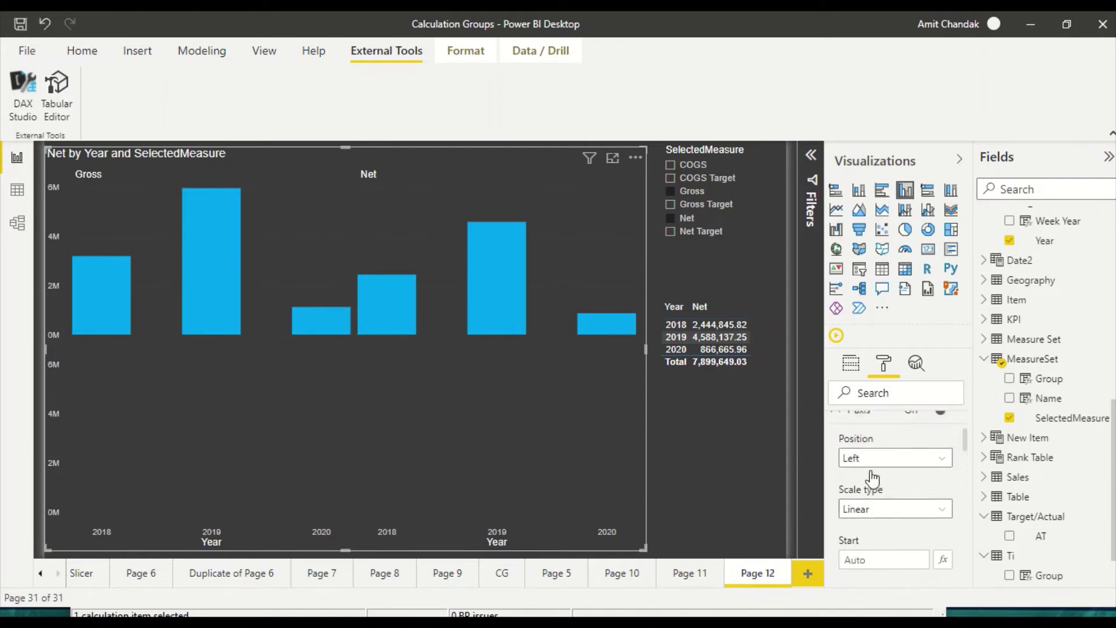
scroll(870, 469, up, 2)
Step: Set the small-multiples grid layout to 1 column, stacking Gross above Net, then check bar values
click(837, 516)
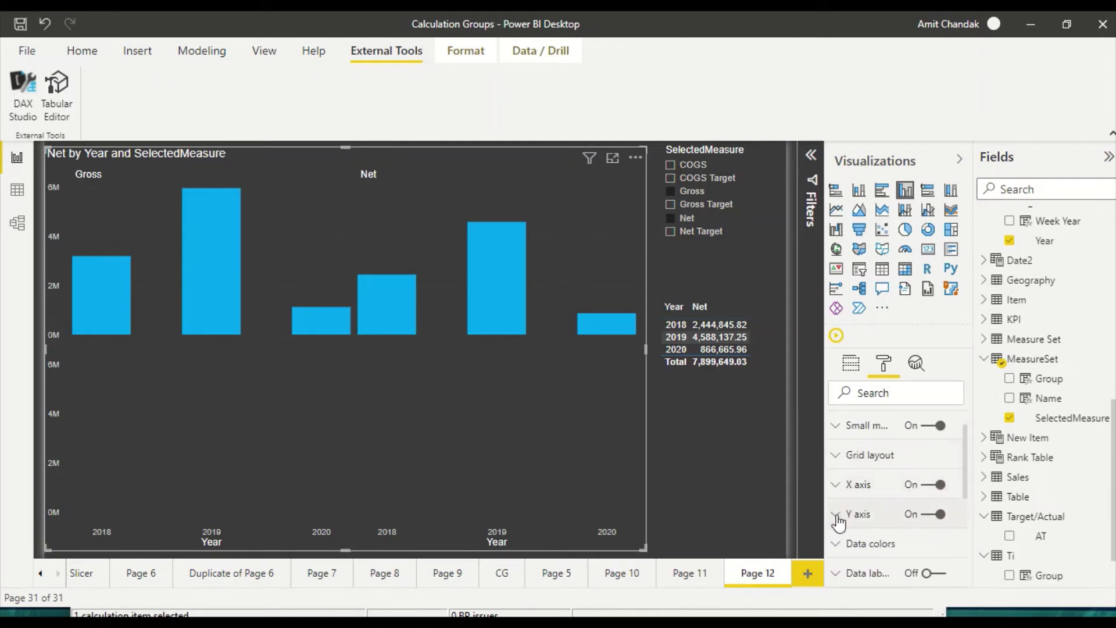
click(842, 454)
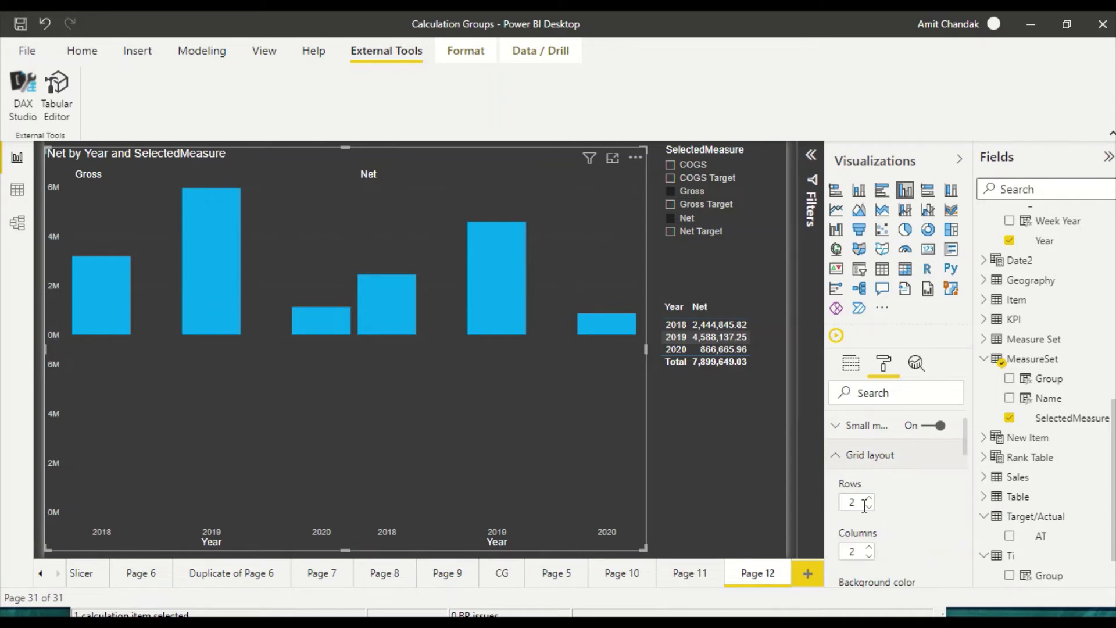
double_click(862, 550)
text(1)
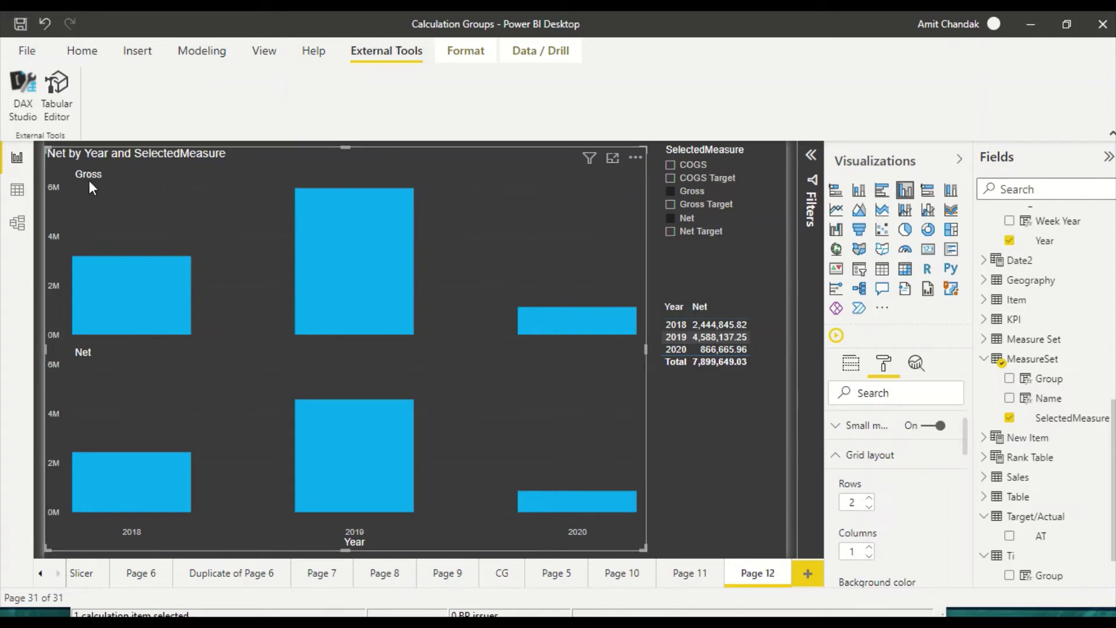
mouse_move(603, 329)
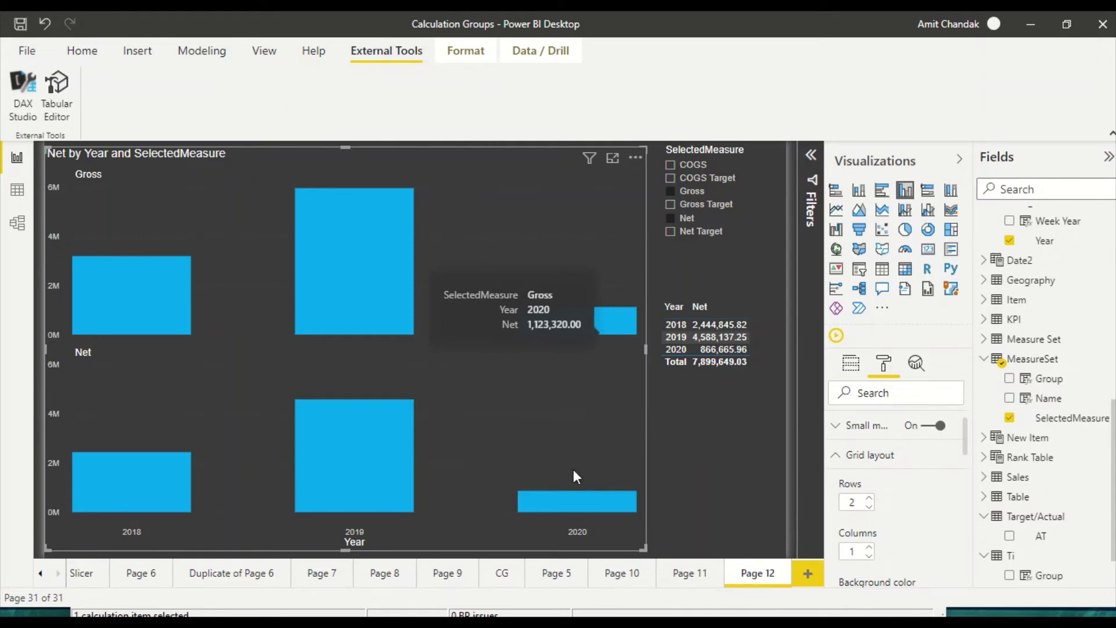
mouse_move(571, 501)
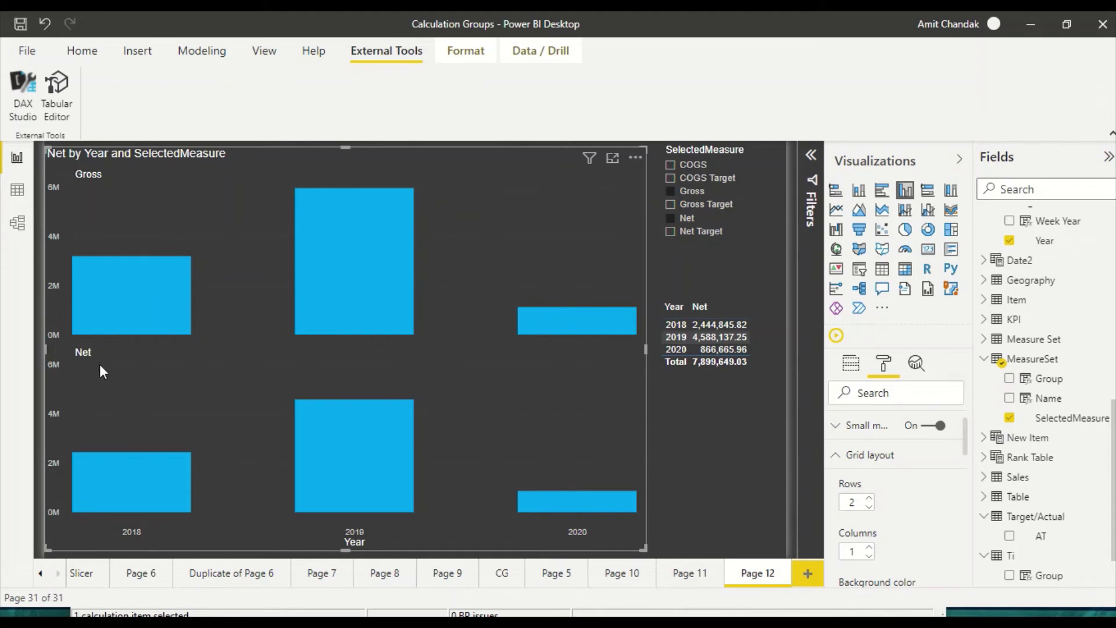
mouse_move(384, 200)
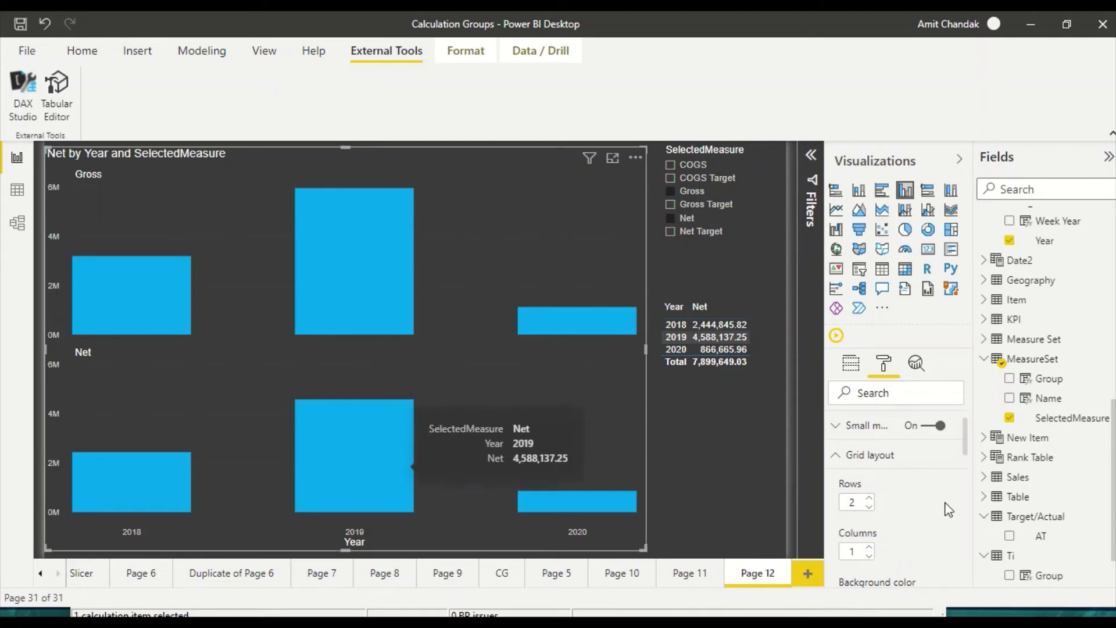
scroll(947, 506, down, 3)
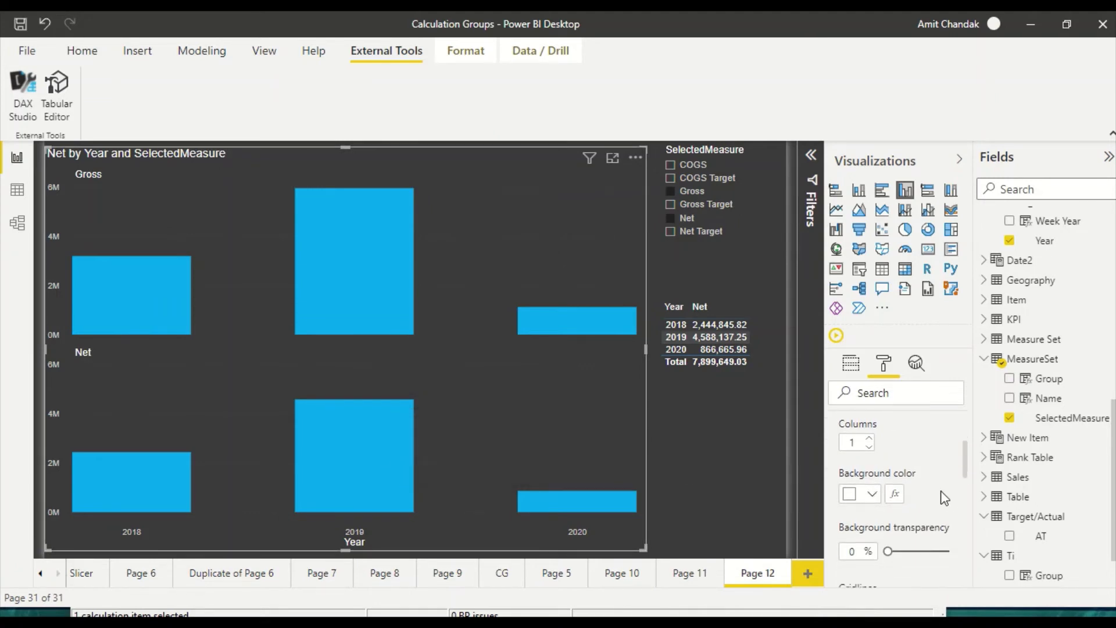
scroll(944, 498, down, 1)
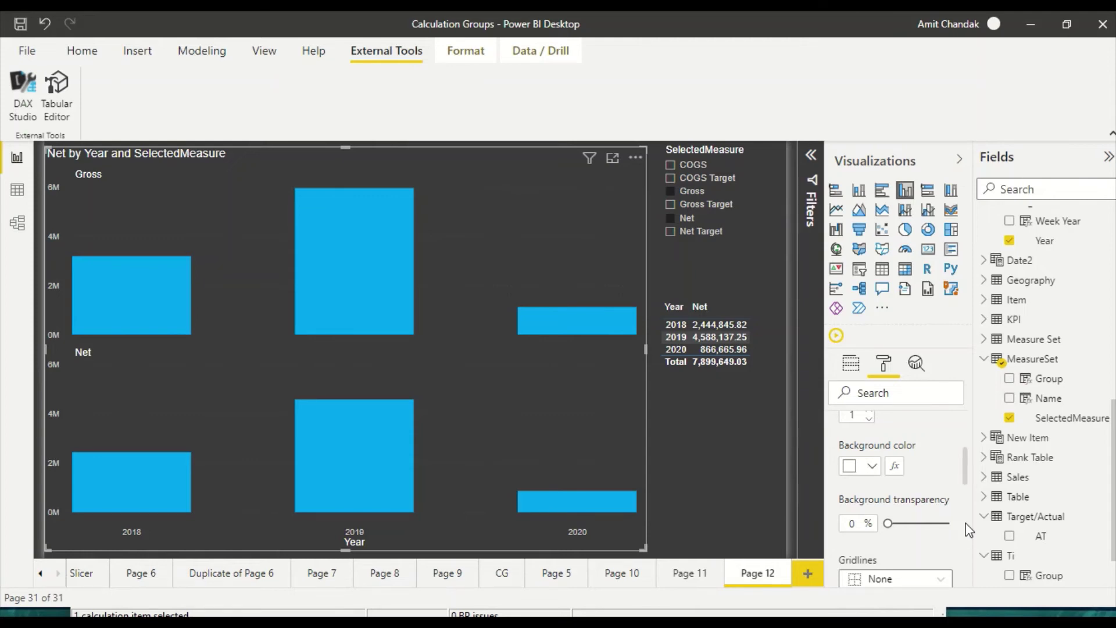
scroll(846, 384, up, 1)
Step: Replace Year with Month Year sort on the axis and switch to a line chart
click(852, 365)
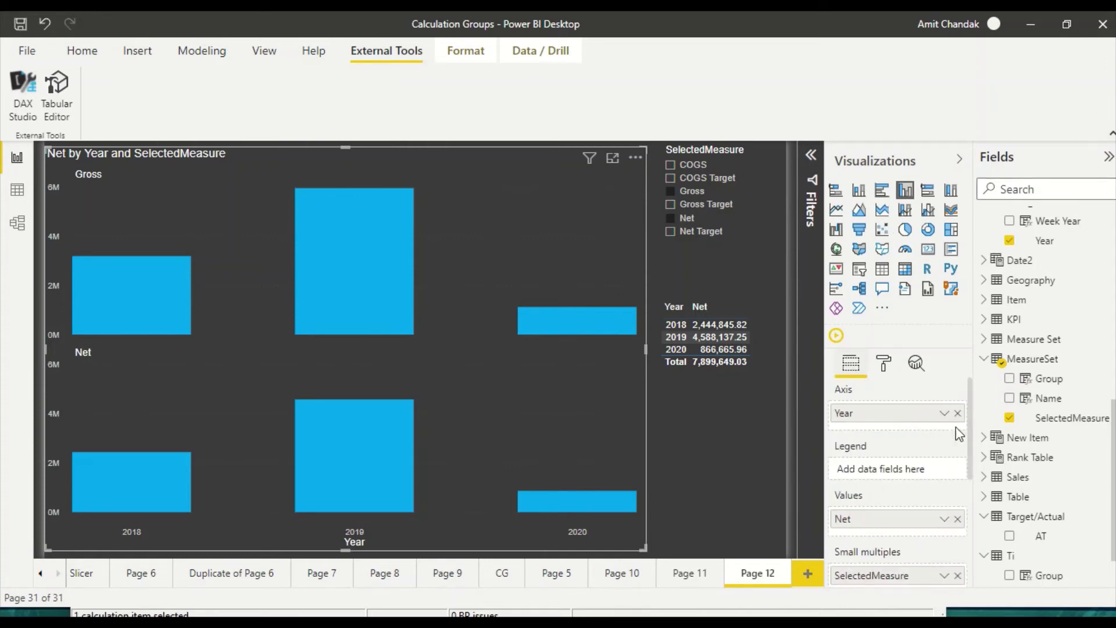
scroll(1103, 433, up, 1)
scroll(1103, 433, up, 3)
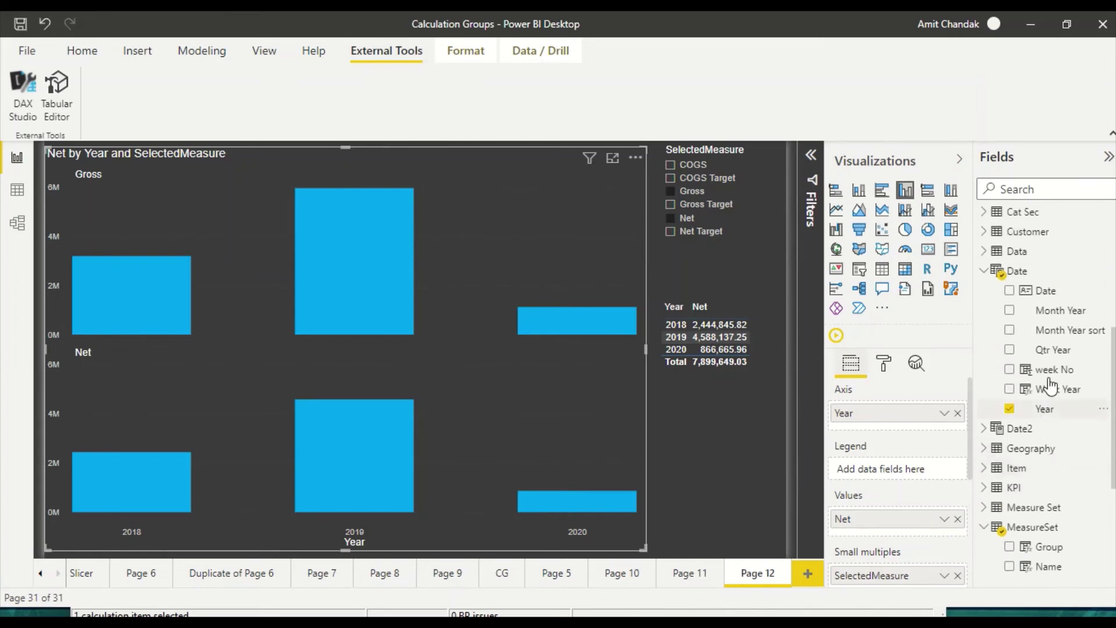
drag(1060, 330, 908, 404)
click(957, 434)
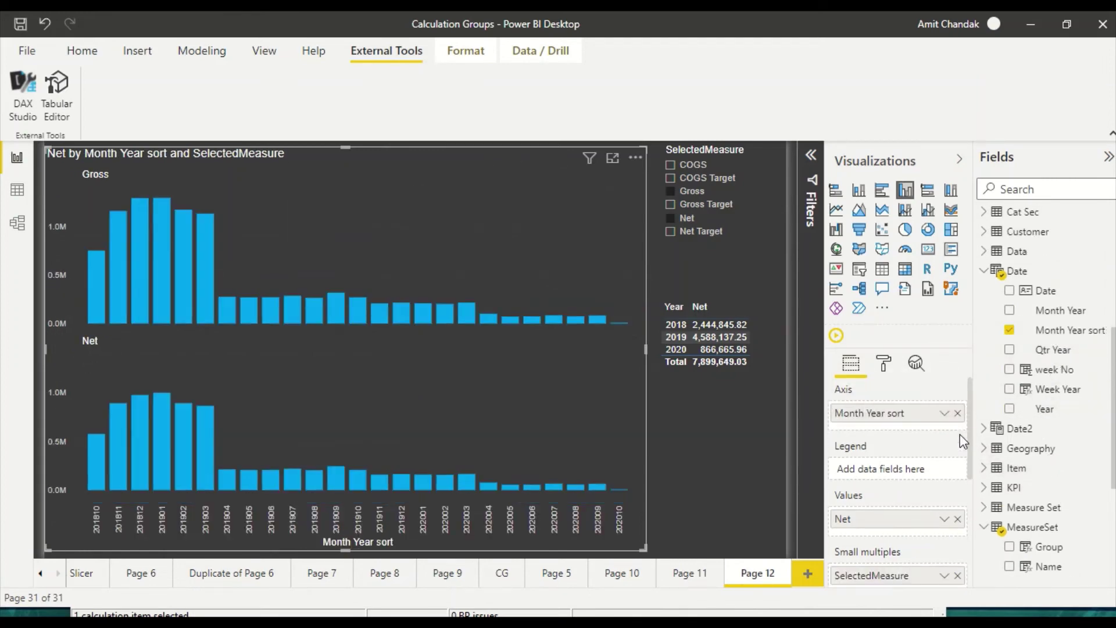
click(836, 212)
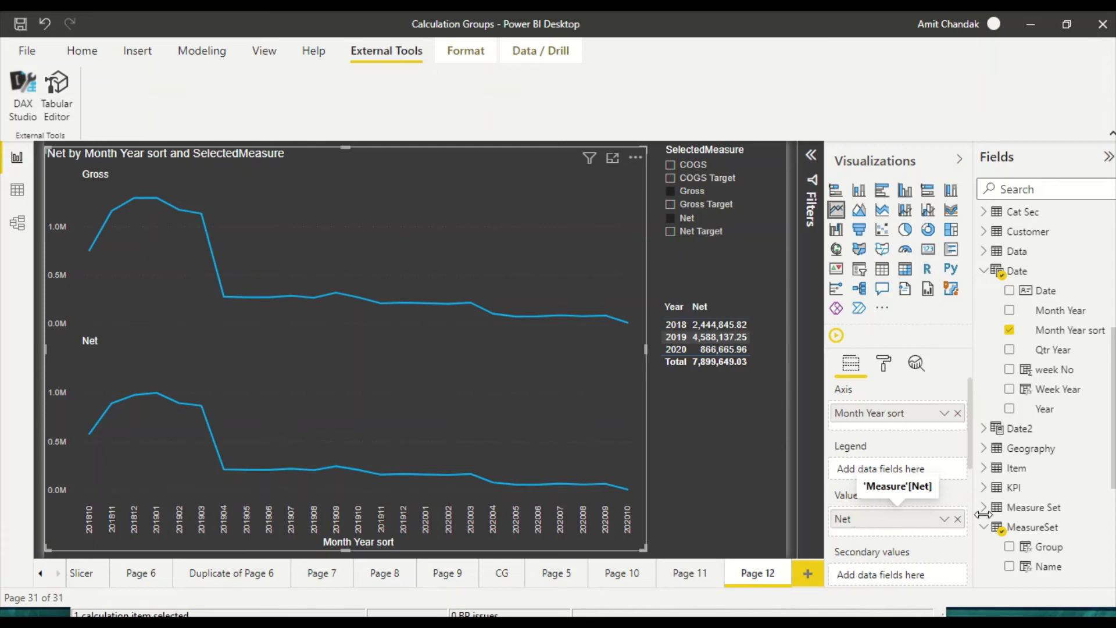
scroll(1067, 259, up, 3)
scroll(1068, 259, up, 5)
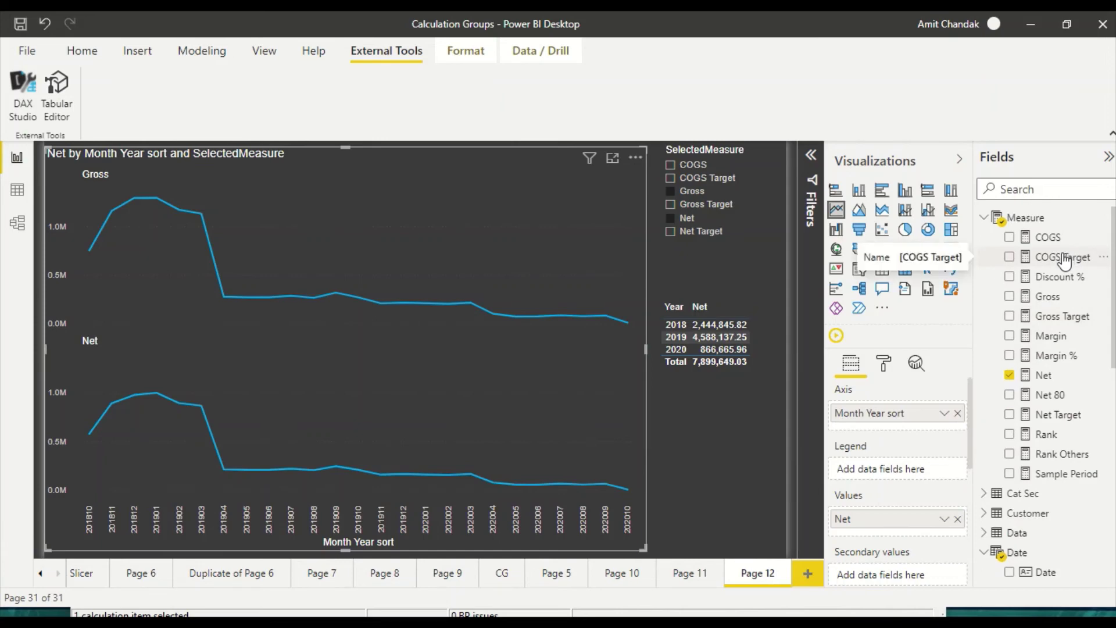
mouse_move(130, 240)
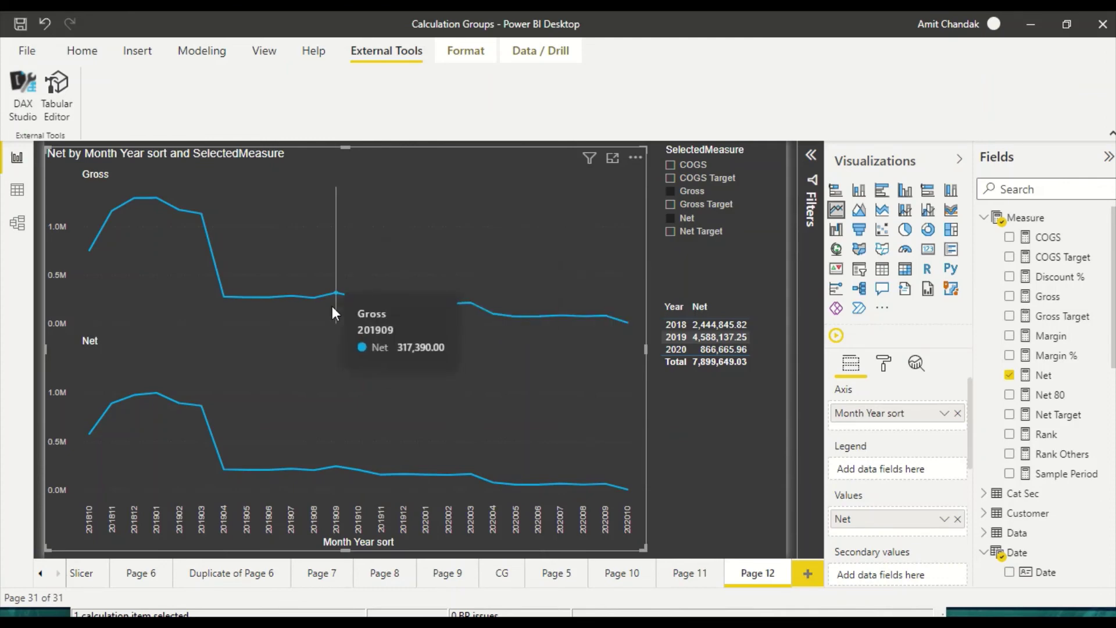
click(883, 363)
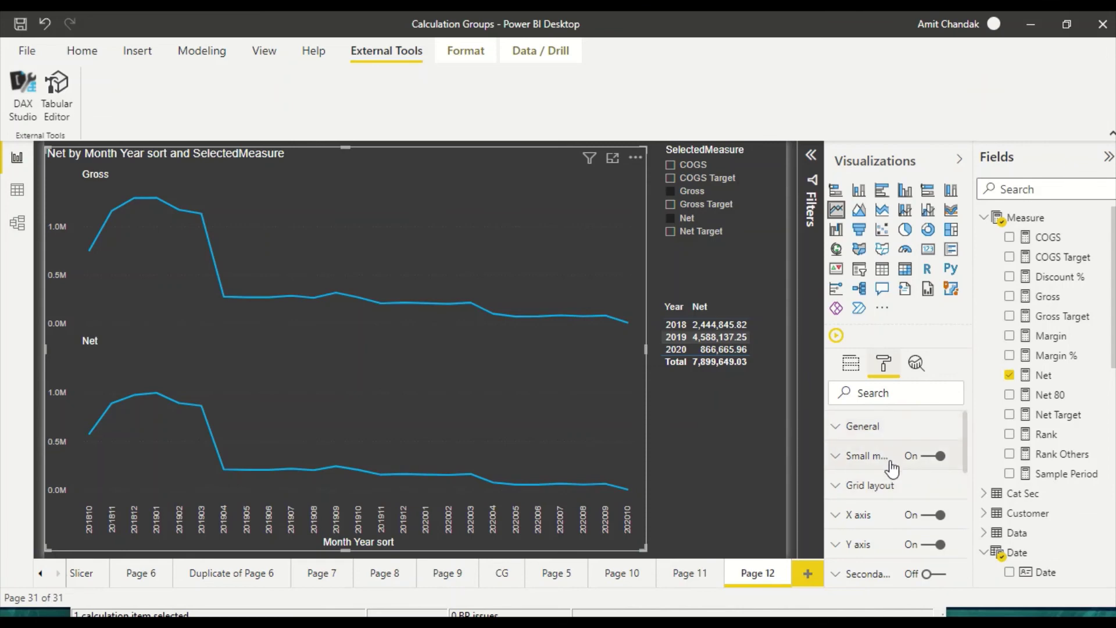
scroll(892, 465, down, 1)
scroll(892, 468, down, 3)
click(888, 494)
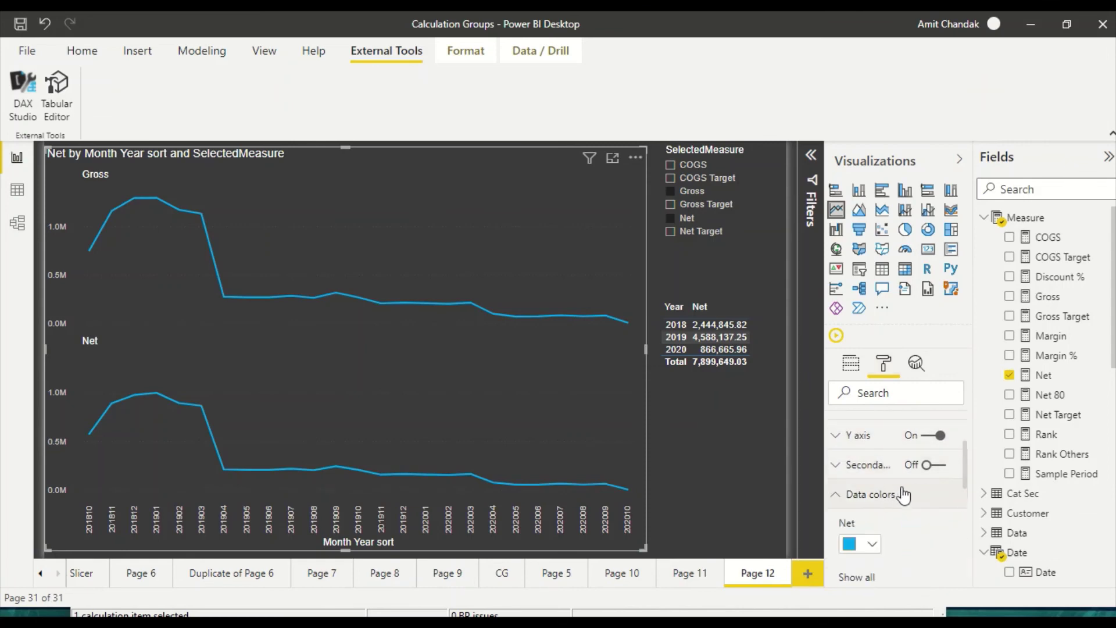
scroll(895, 490, down, 2)
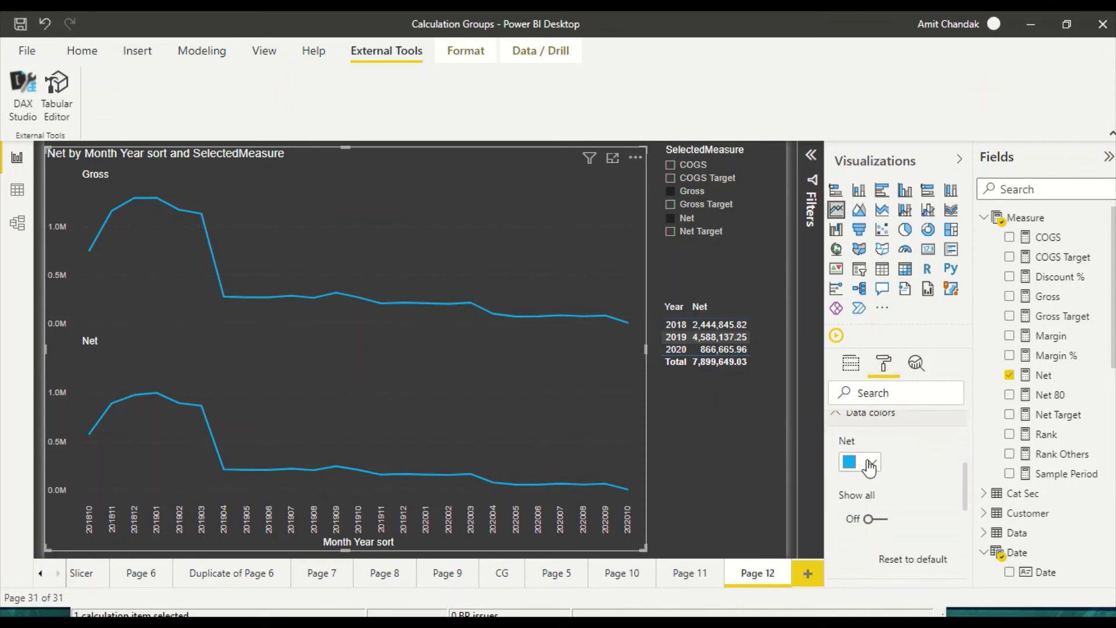
scroll(892, 472, down, 1)
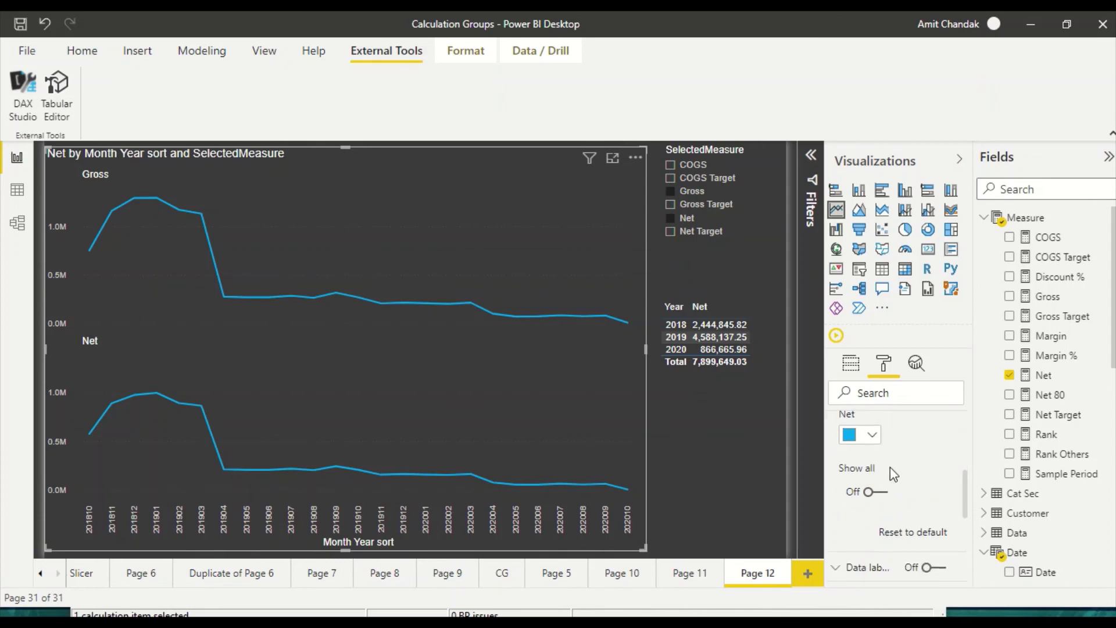
scroll(892, 472, up, 4)
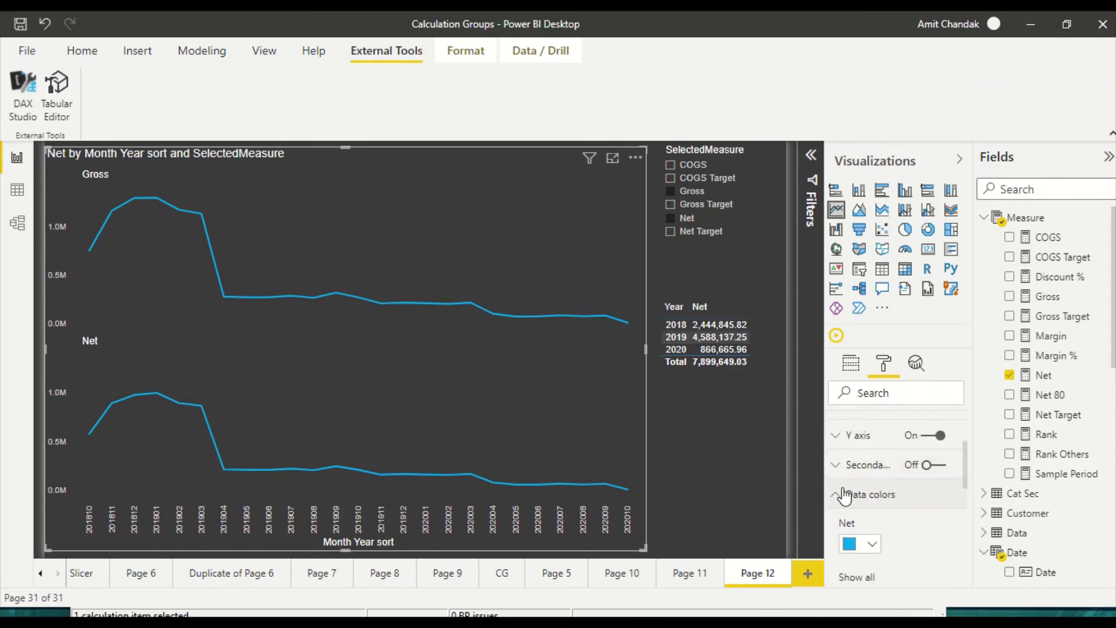
click(844, 495)
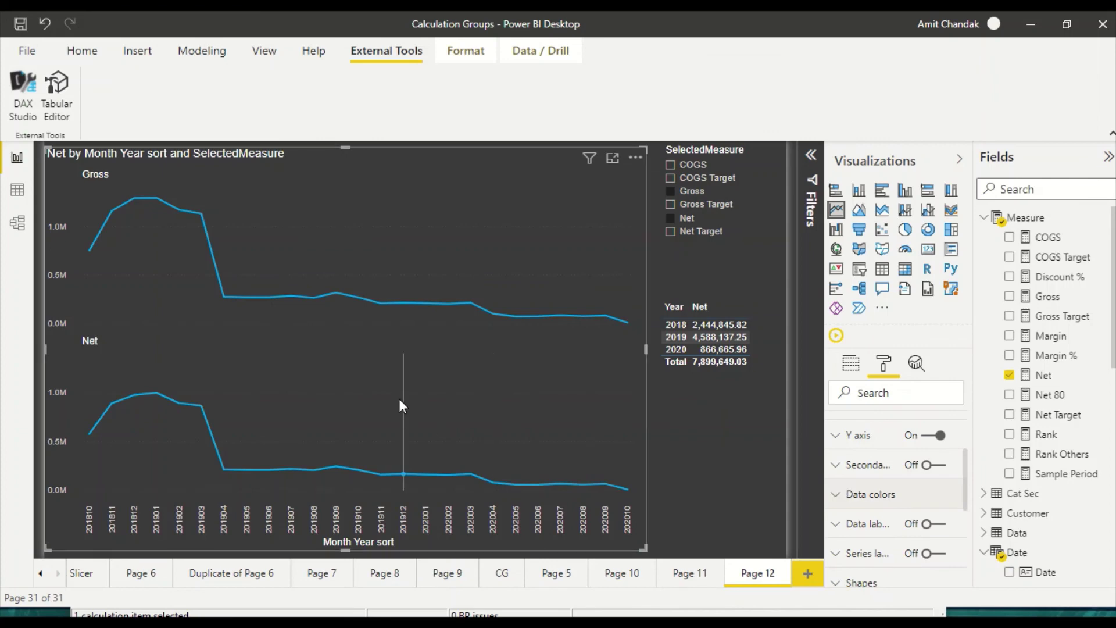
mouse_move(399, 392)
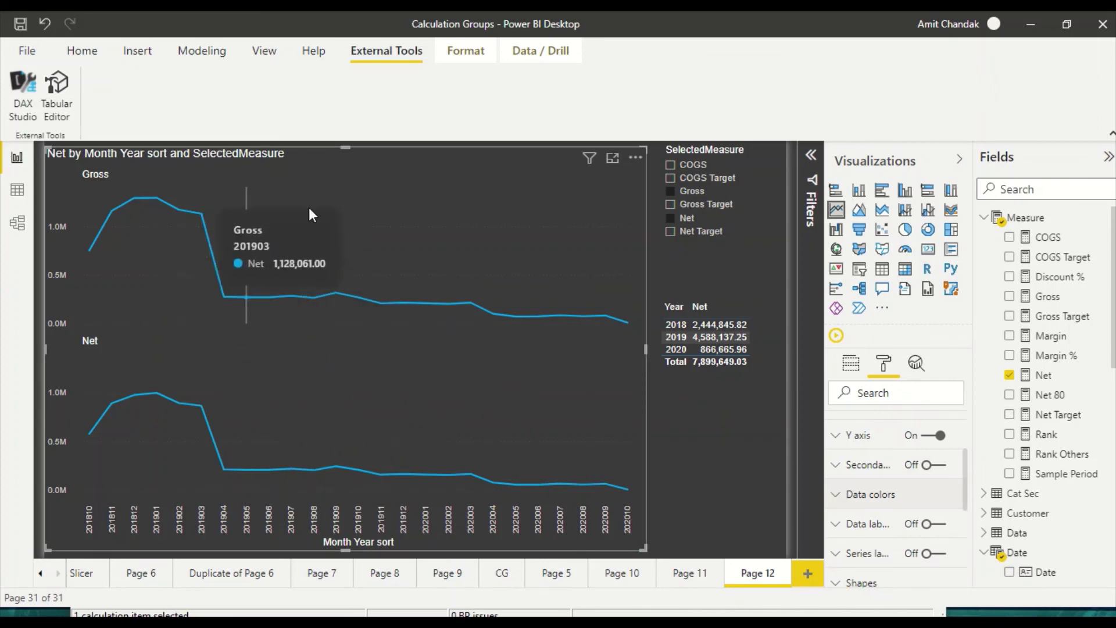
Step: Show the Fields wells with Month Year sort on Axis and Net in Values
click(851, 361)
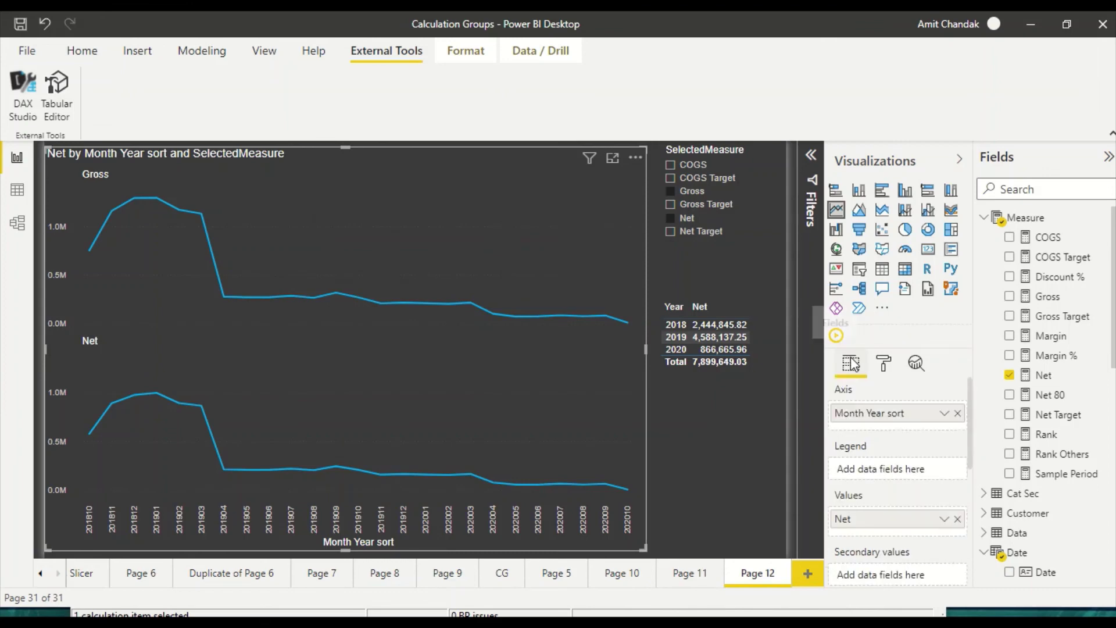